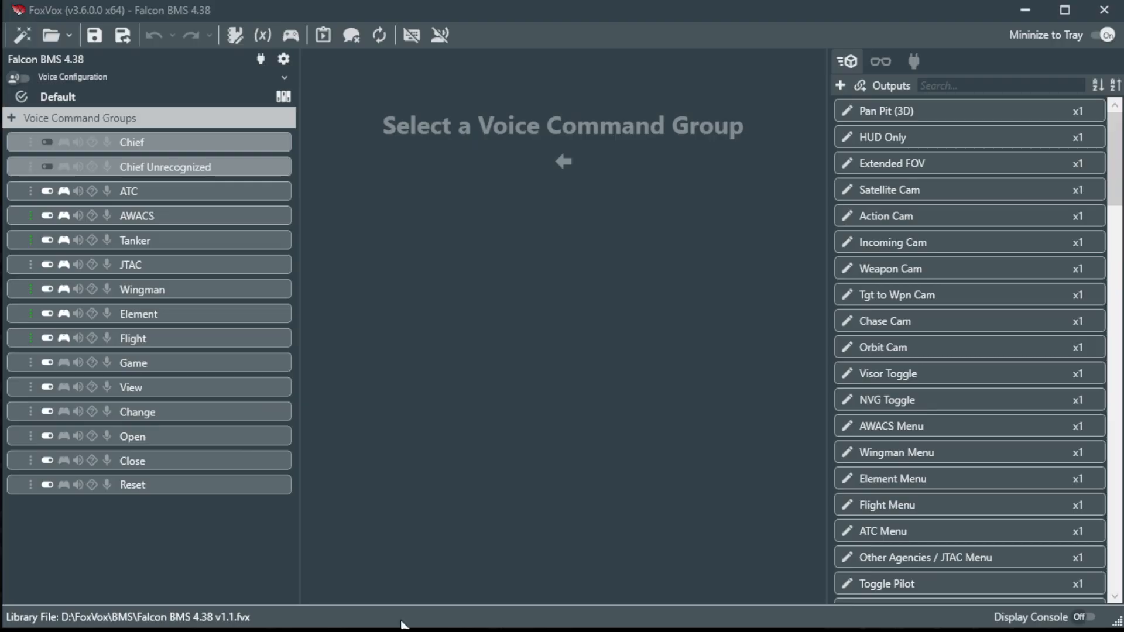
Open the Change group and view its Change voice key alternatives, leaving the key unchanged.
left_click(178, 414)
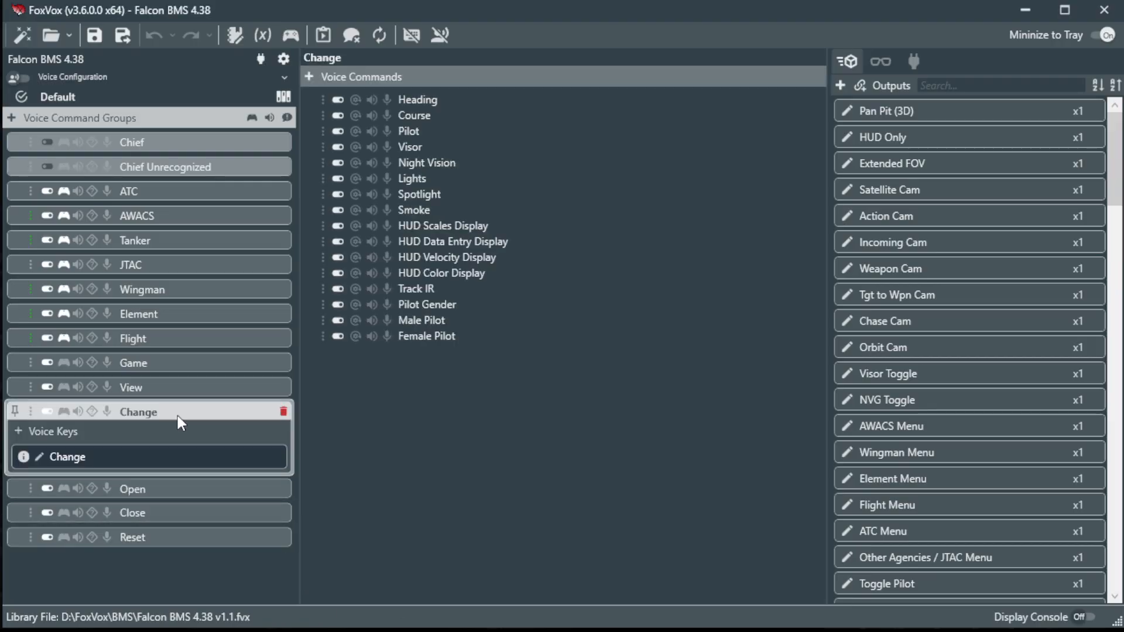
left_click(38, 456)
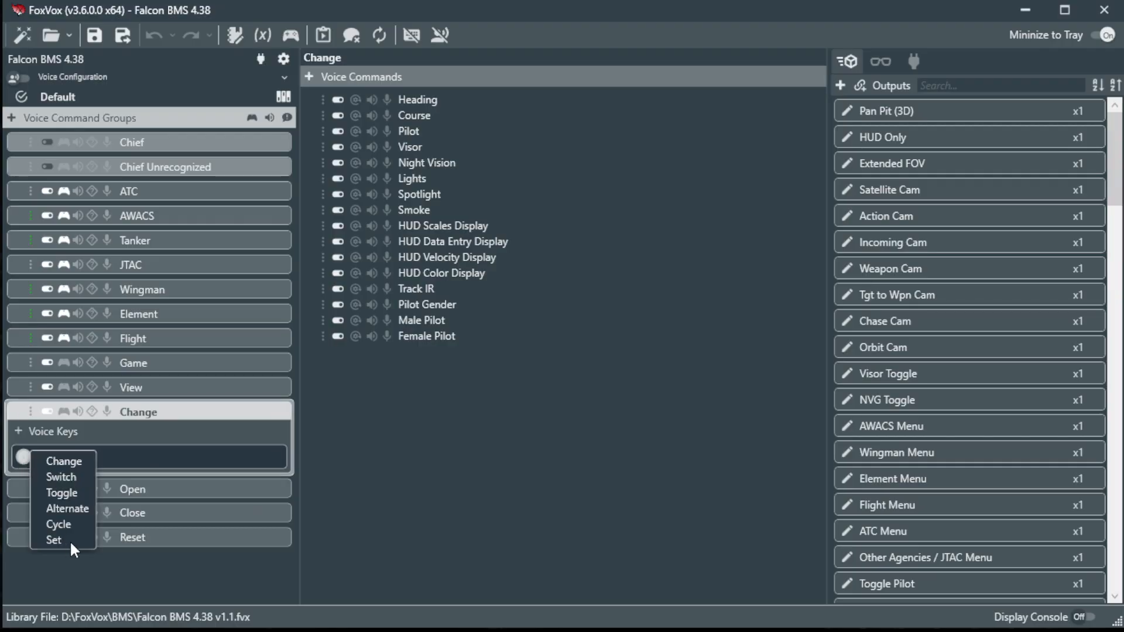
left_click(390, 456)
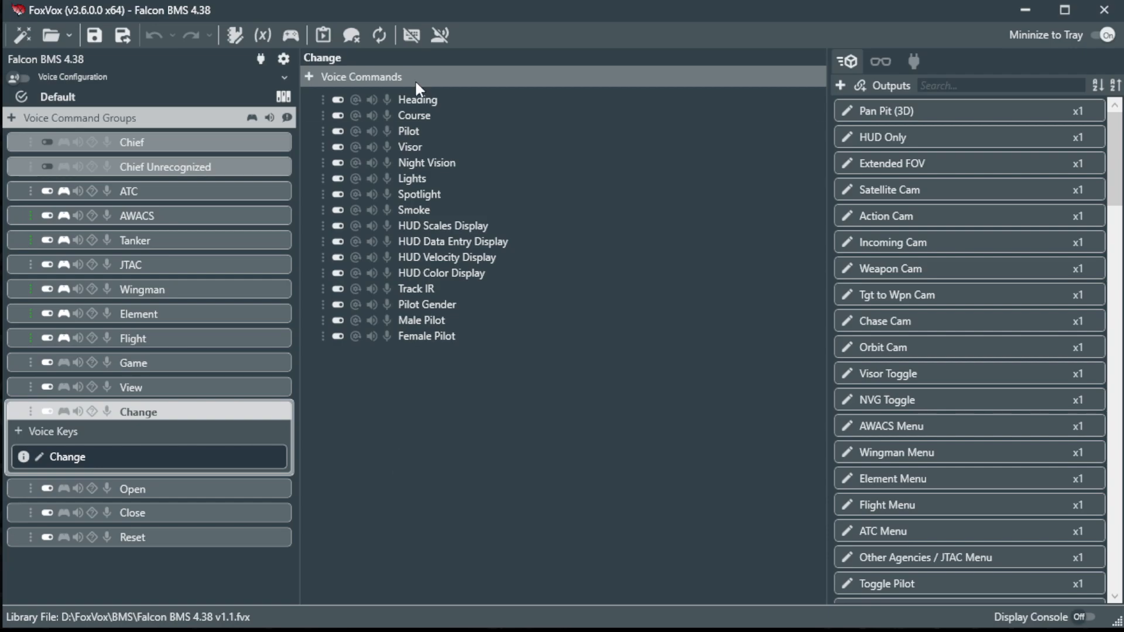
Add a new voice command to the Change group and name it QNH.
left_click(312, 74)
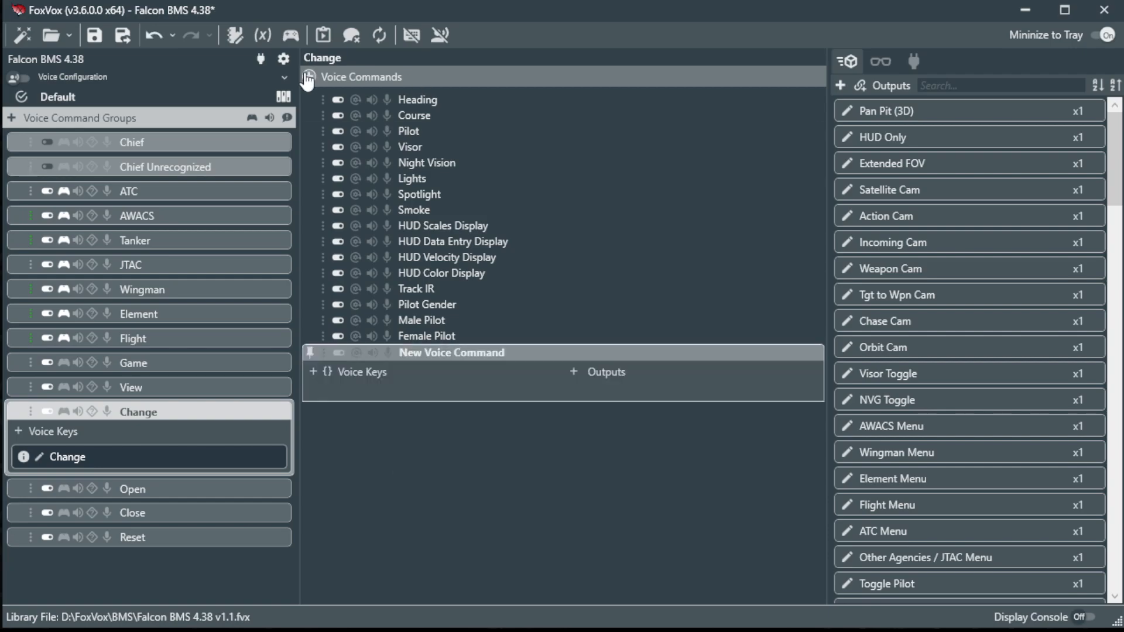
double_click(438, 353)
type("Q")
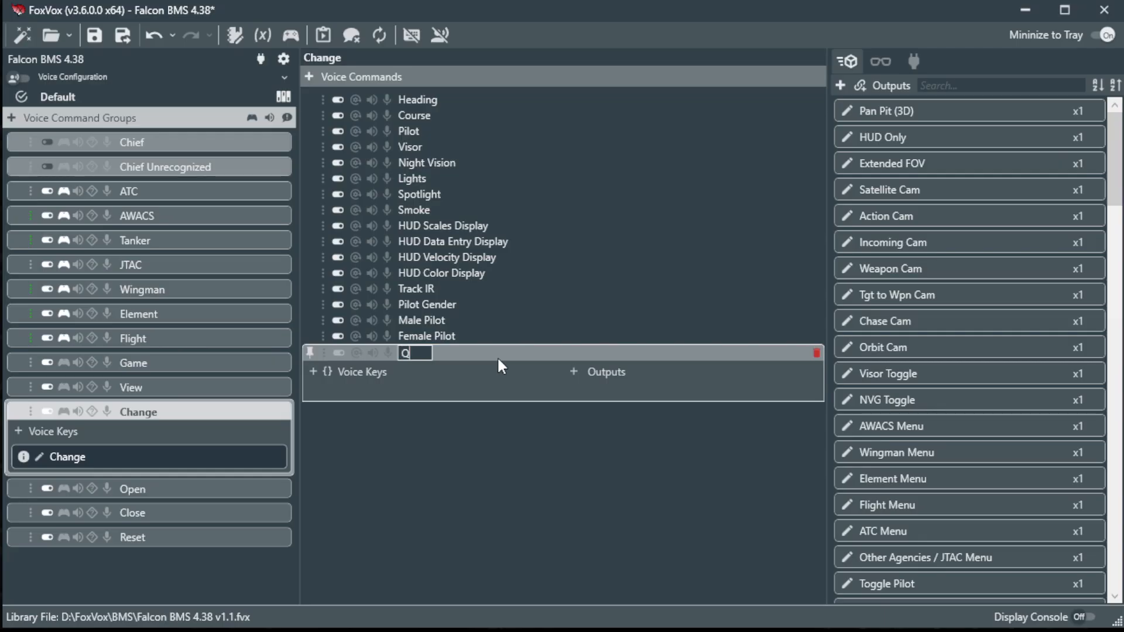
type("NH")
key("Return")
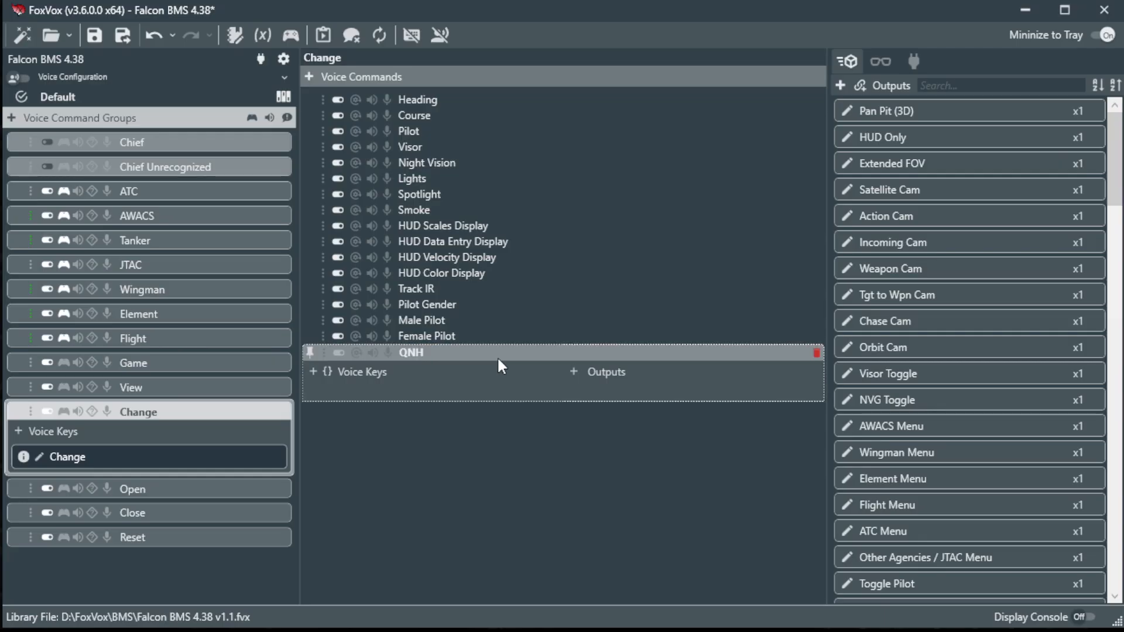
Give QNH a voice key reading QNH, plus a second blank voice key.
left_click(313, 372)
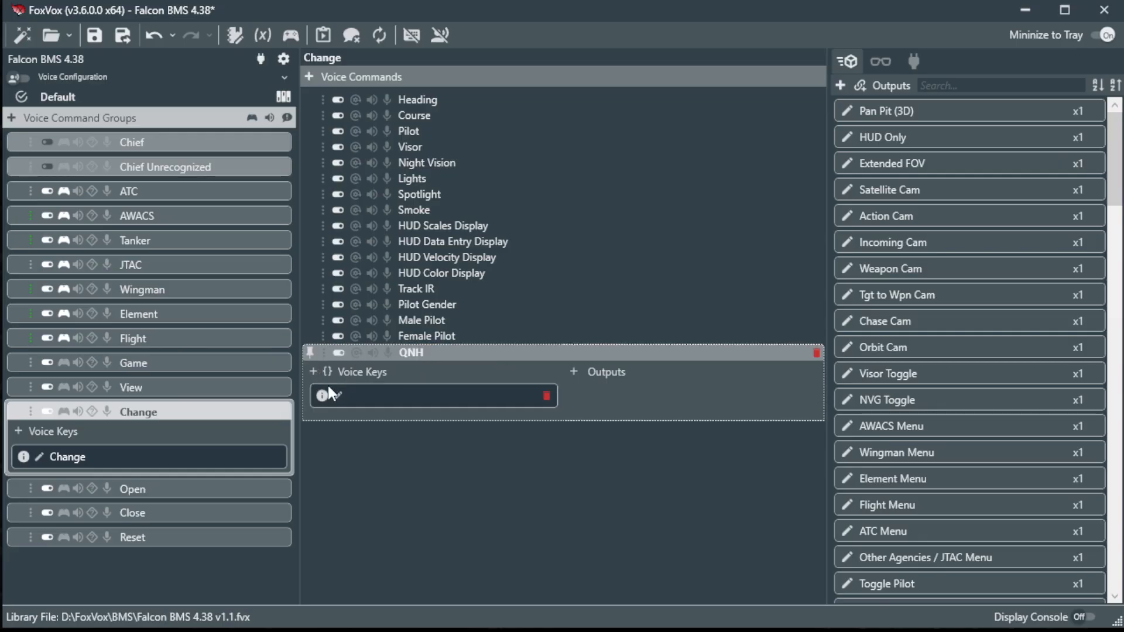
left_click(336, 395)
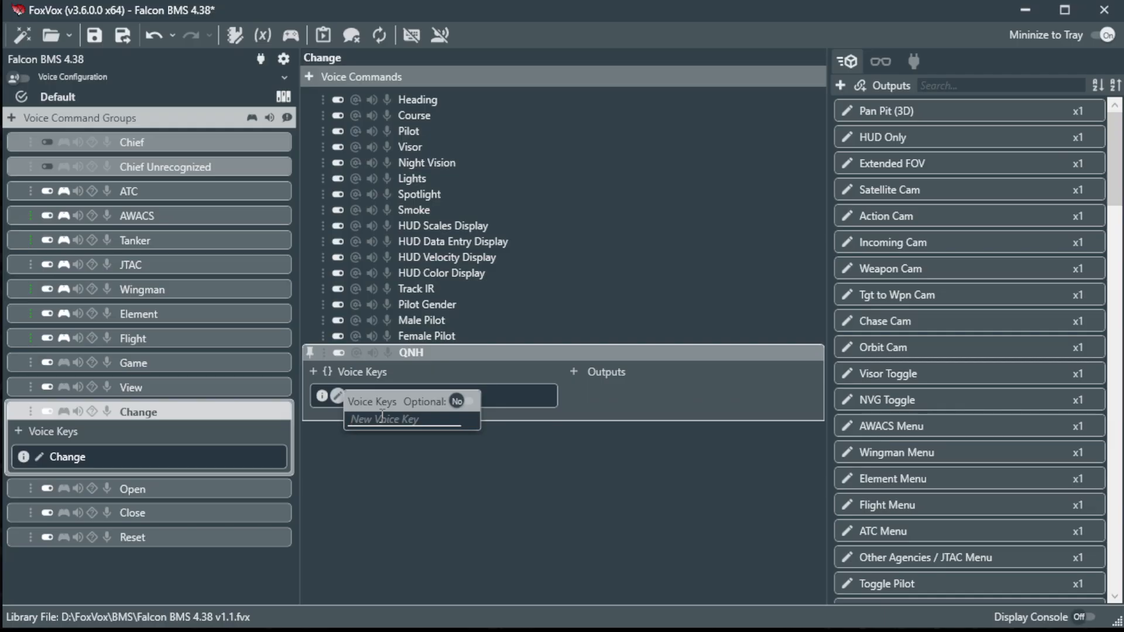
type("QNH")
key("Return")
left_click(430, 538)
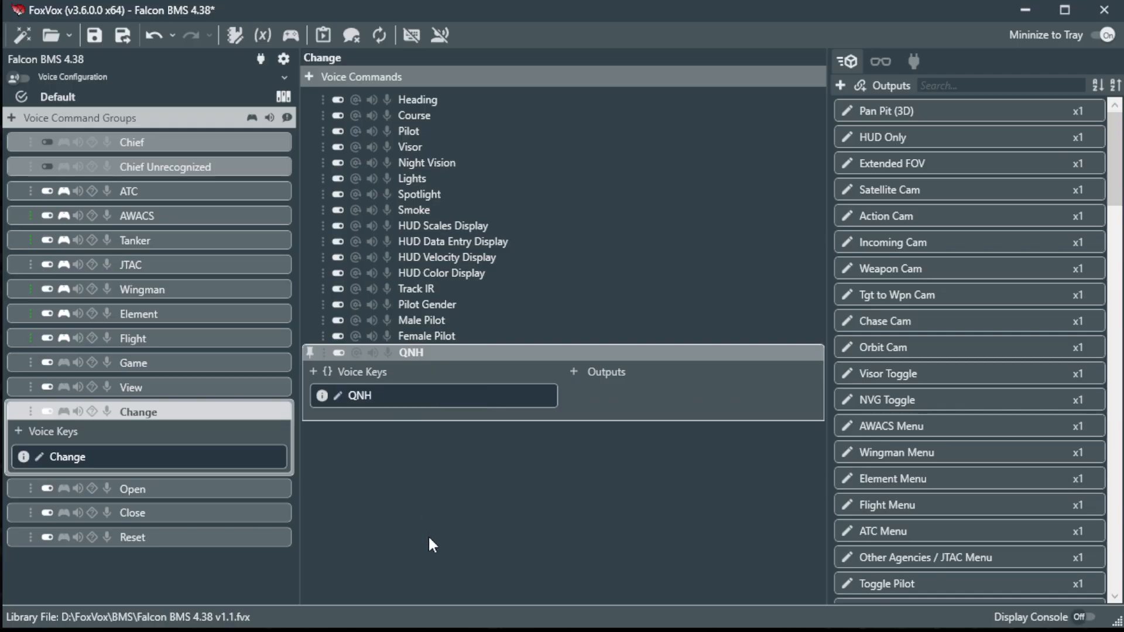
left_click(314, 372)
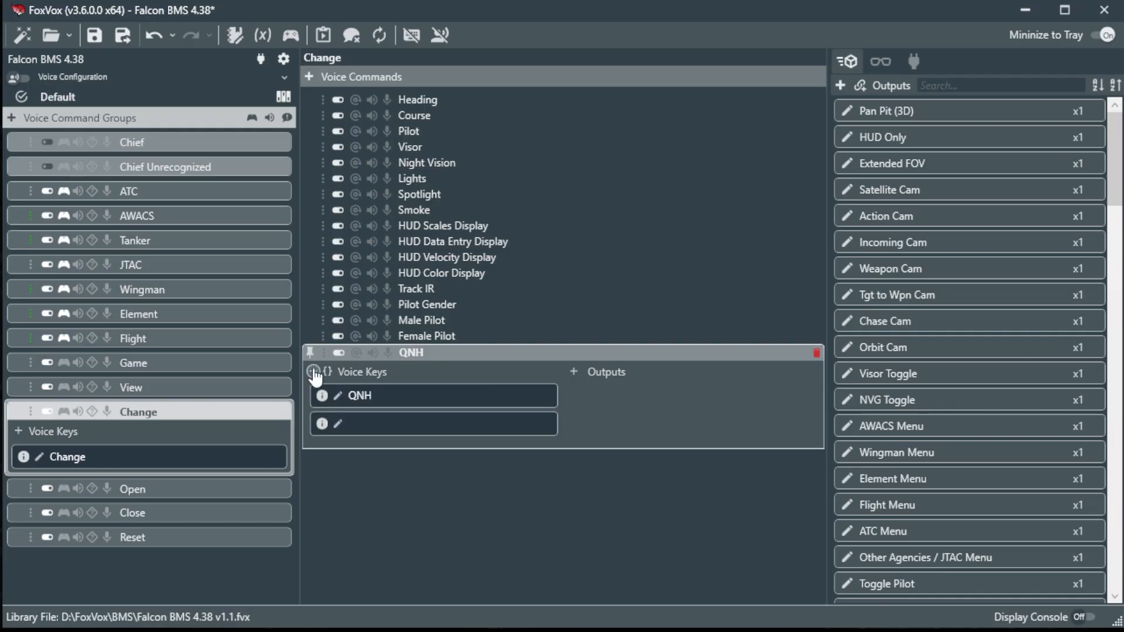
Type #[2790-3120], with brackets, into the second voice key's editor.
left_click(339, 424)
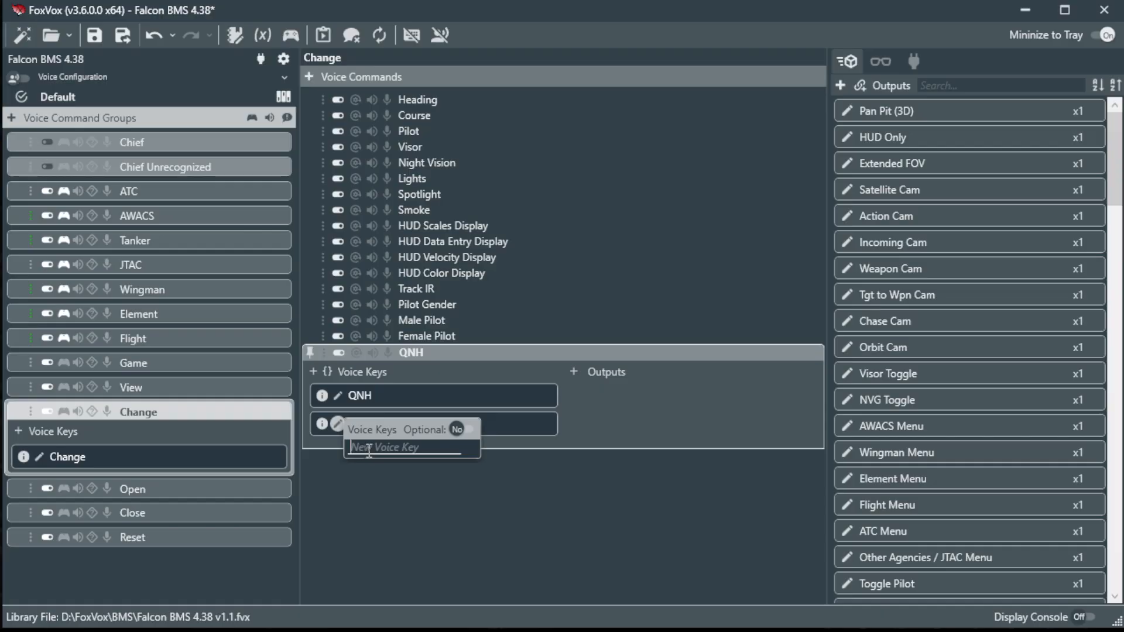
type("#2790-3120")
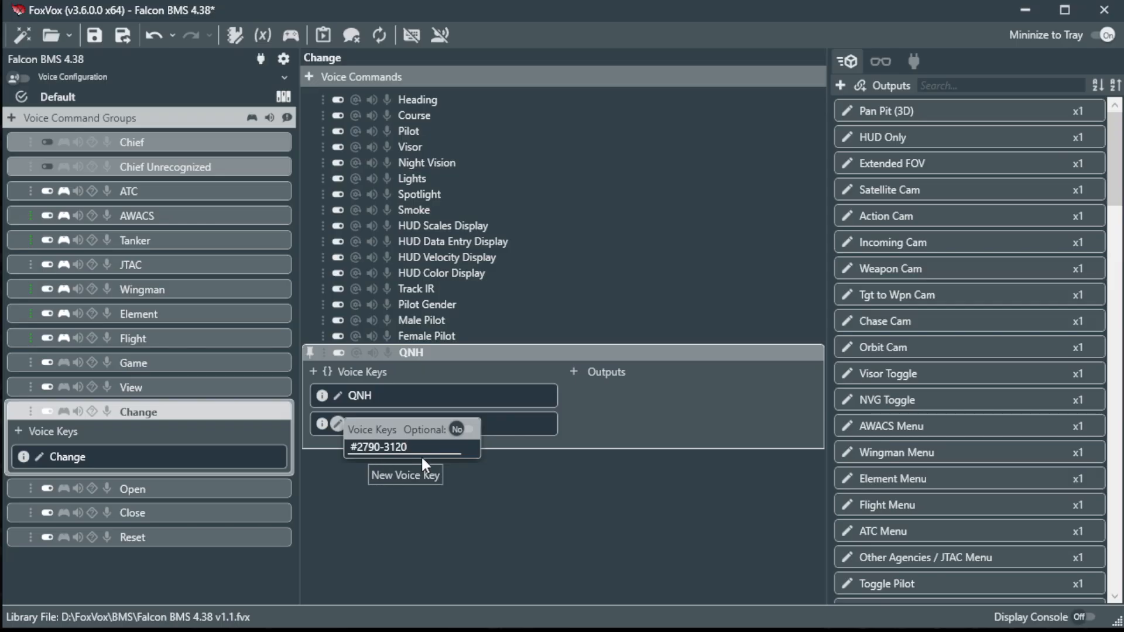
key("Home")
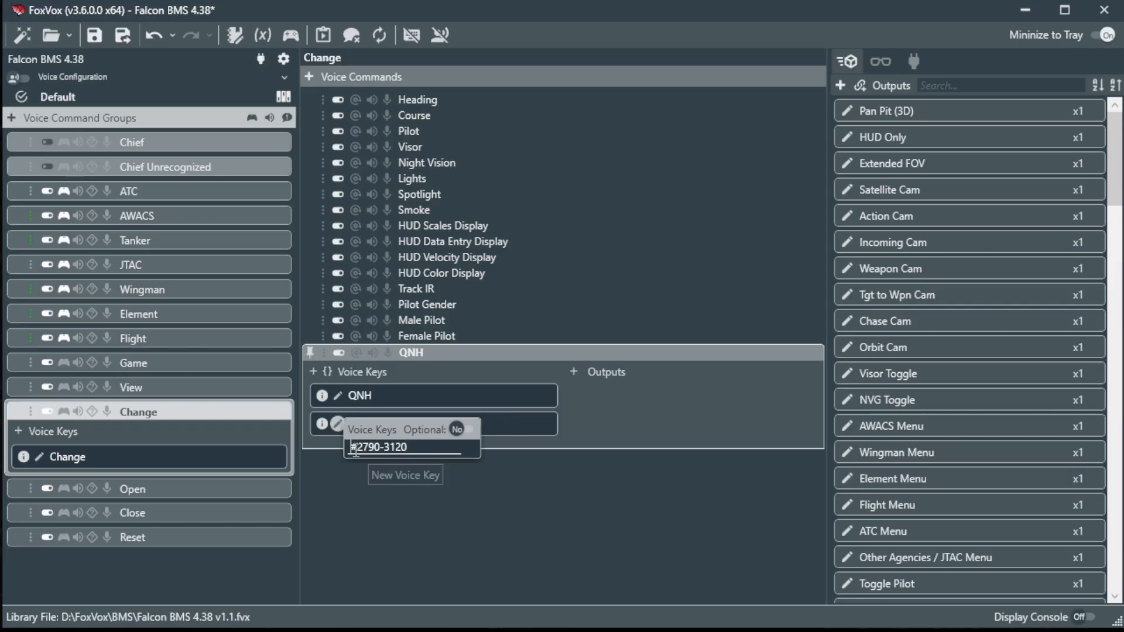
key("Right")
type("[")
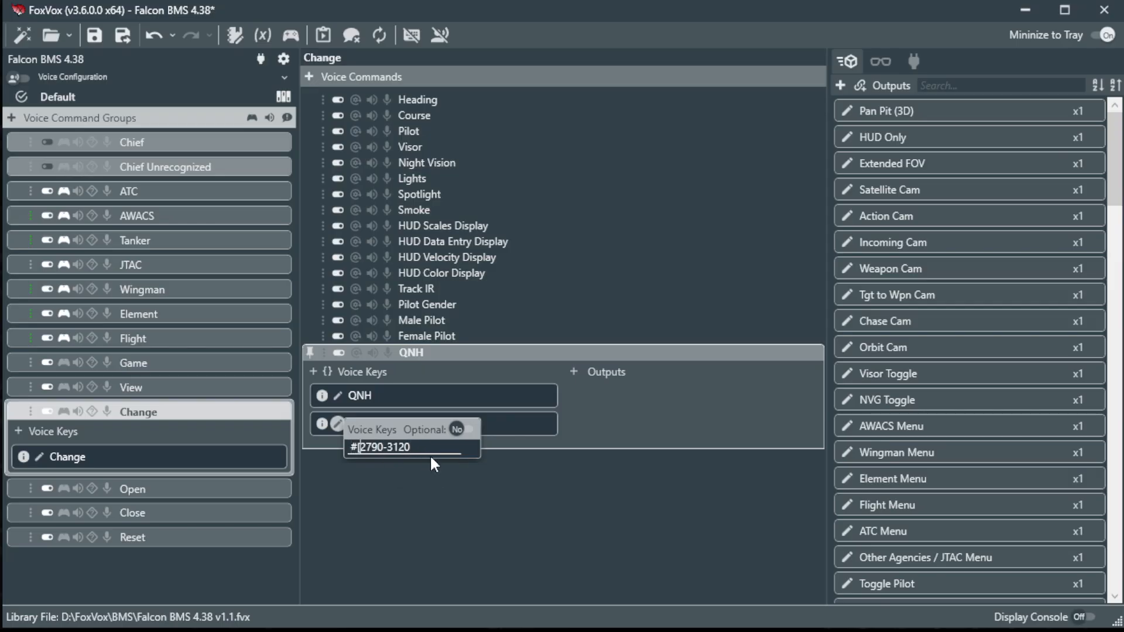
key("End")
type("]")
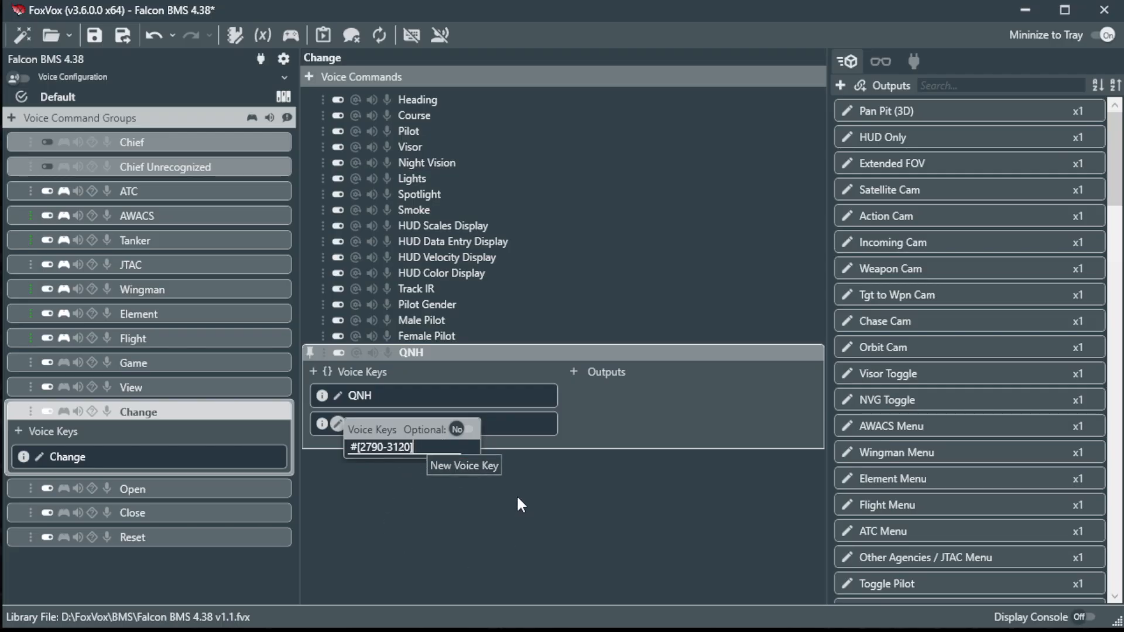
left_click(502, 439)
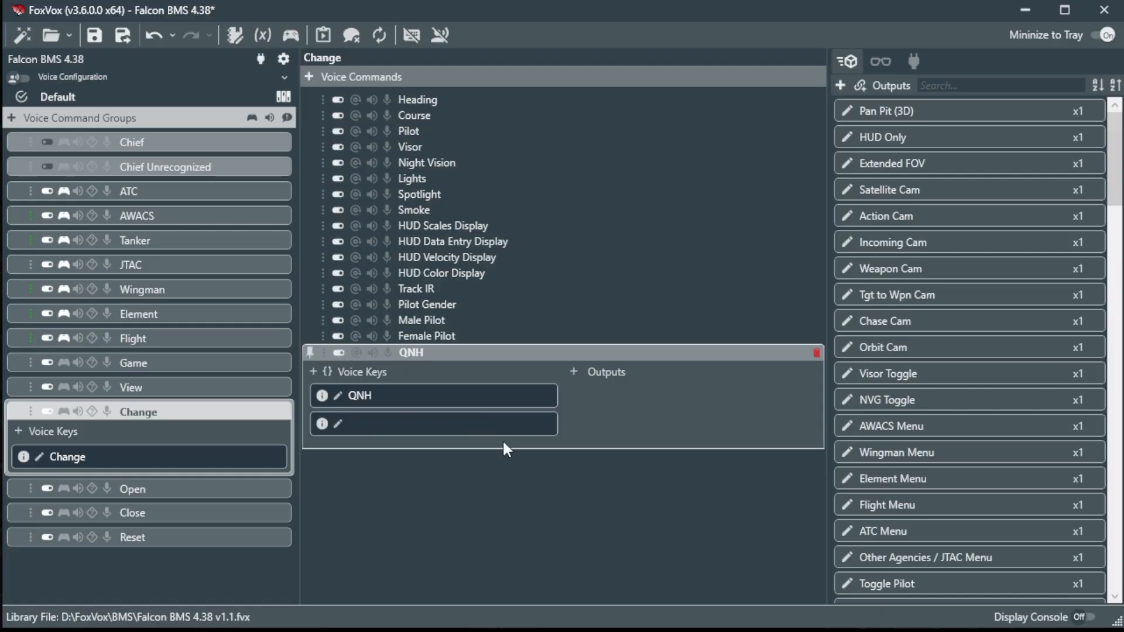
Add #[2790-3120] as the second voice key's entry and close the editor.
mouse_move(323, 424)
left_click(344, 423)
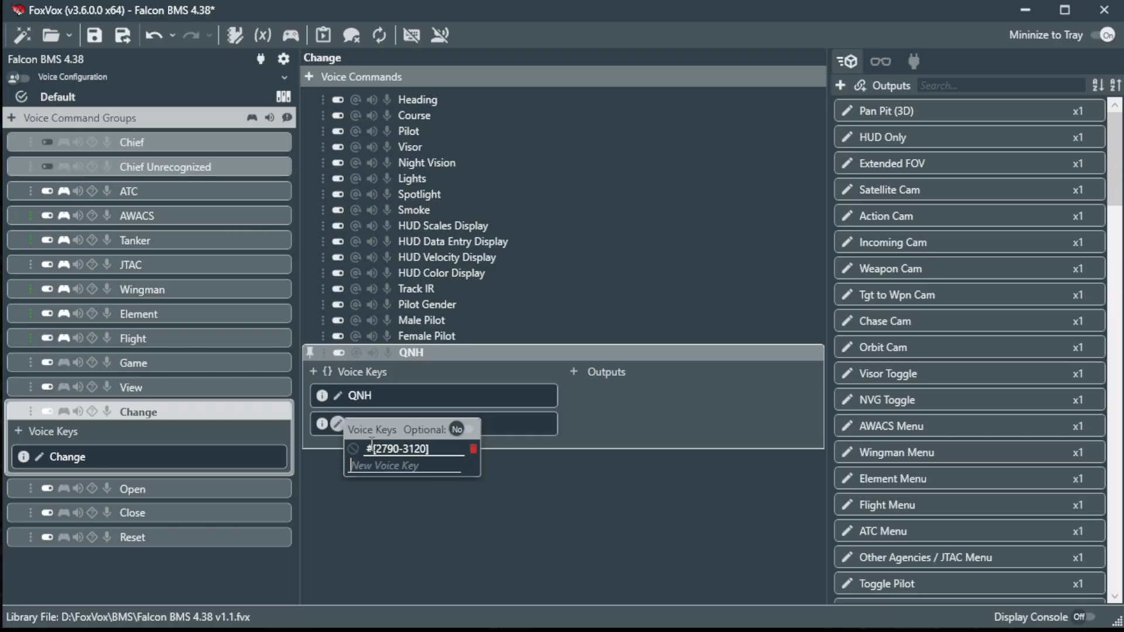
left_click(372, 445)
left_click(555, 506)
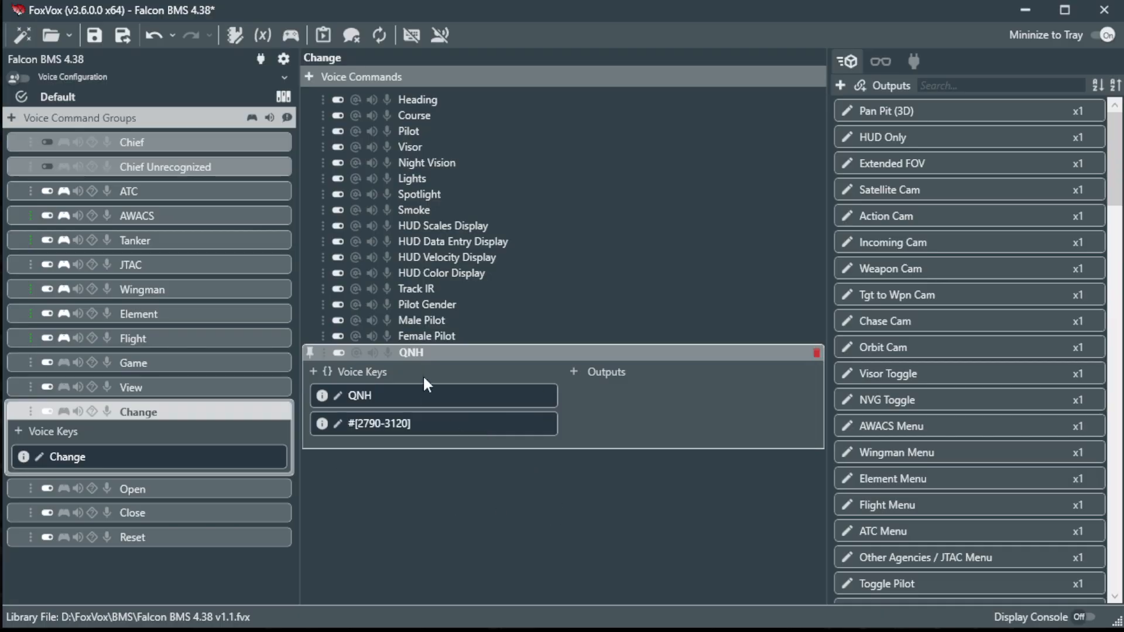
Start a new QNH output named Altimeter Delta, on its Variables settings.
left_click(574, 374)
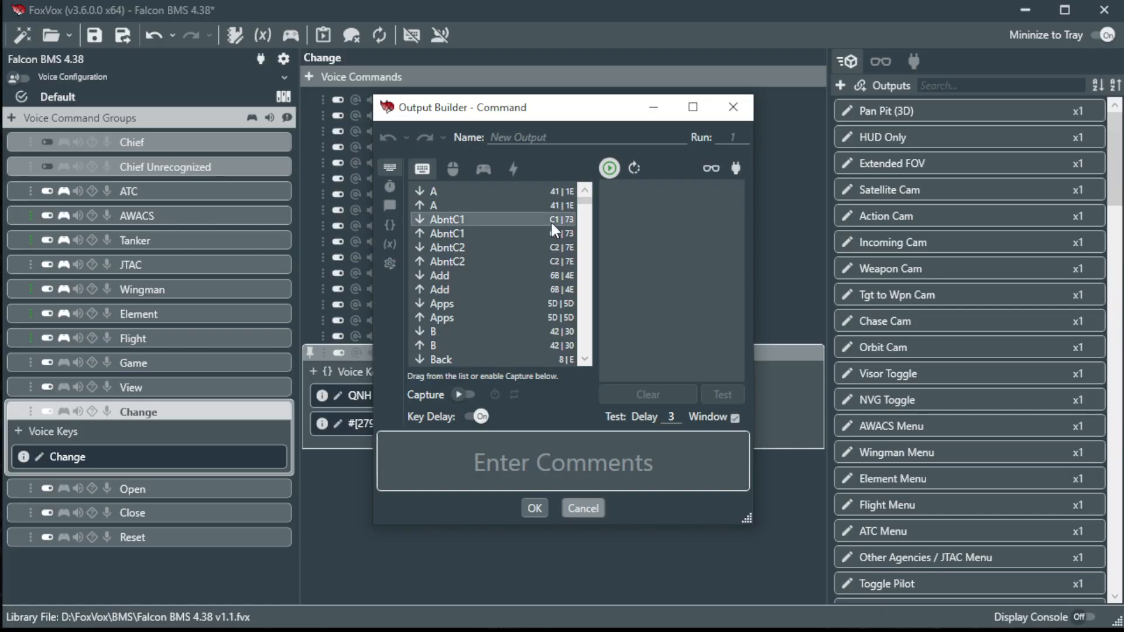
left_click(389, 226)
left_click(388, 243)
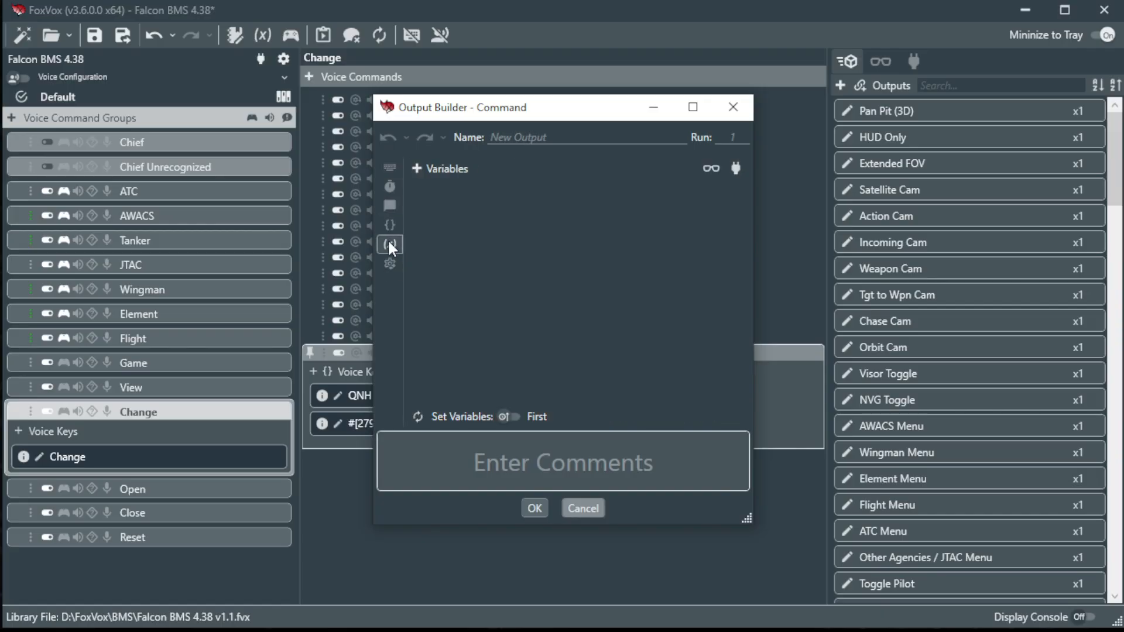
left_click(548, 141)
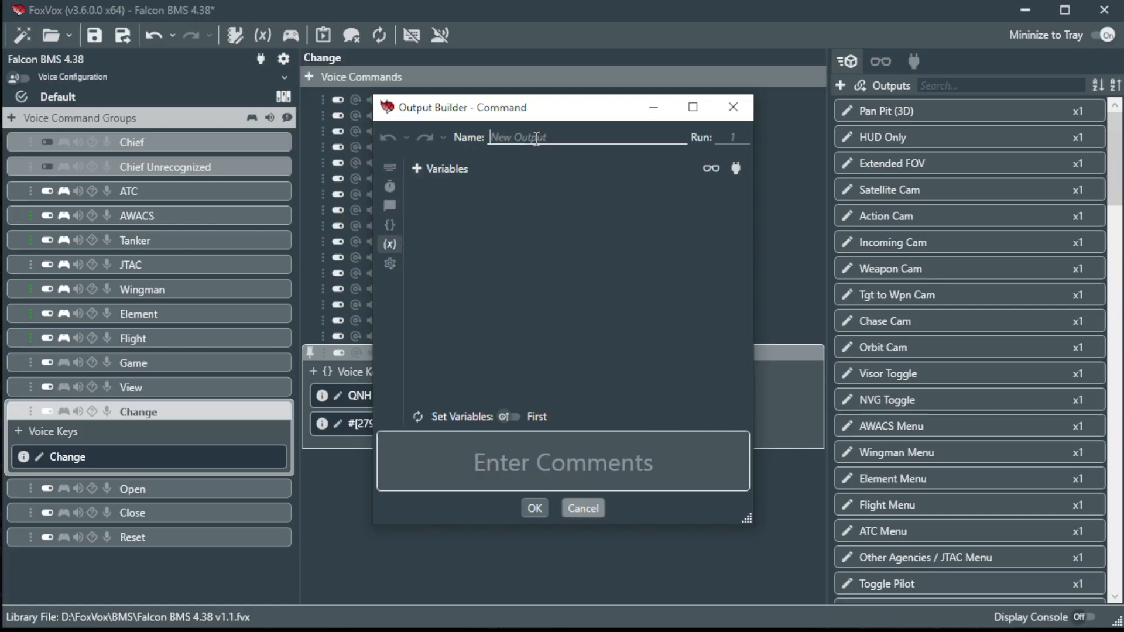
type("Altimeter Delta")
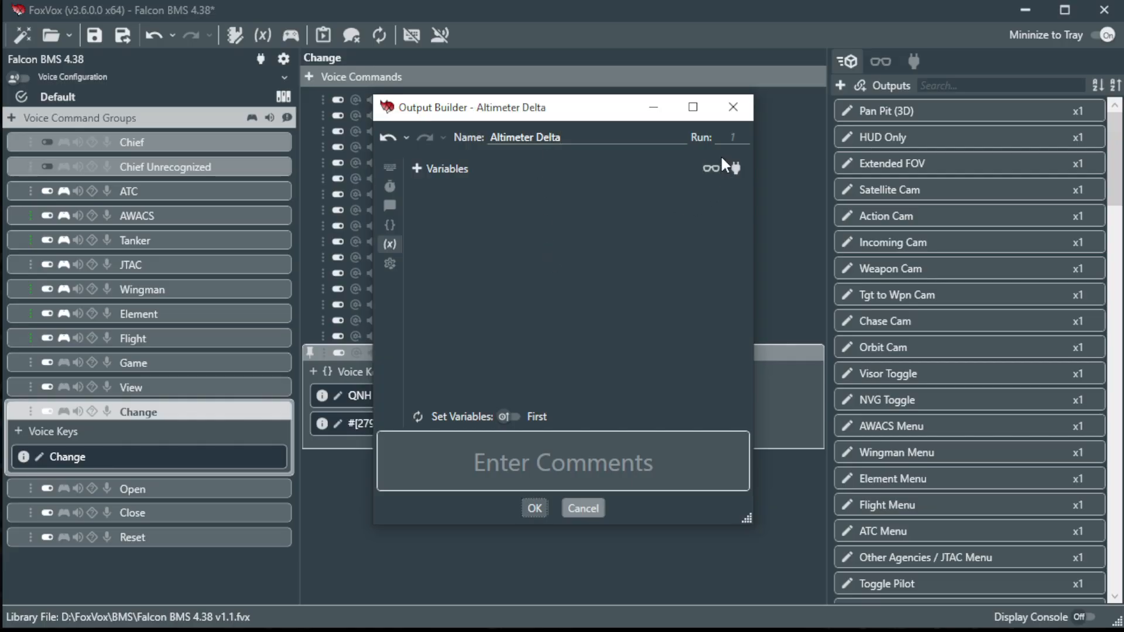
Add a variable named AltDelta to the Altimeter Delta output.
left_click(423, 179)
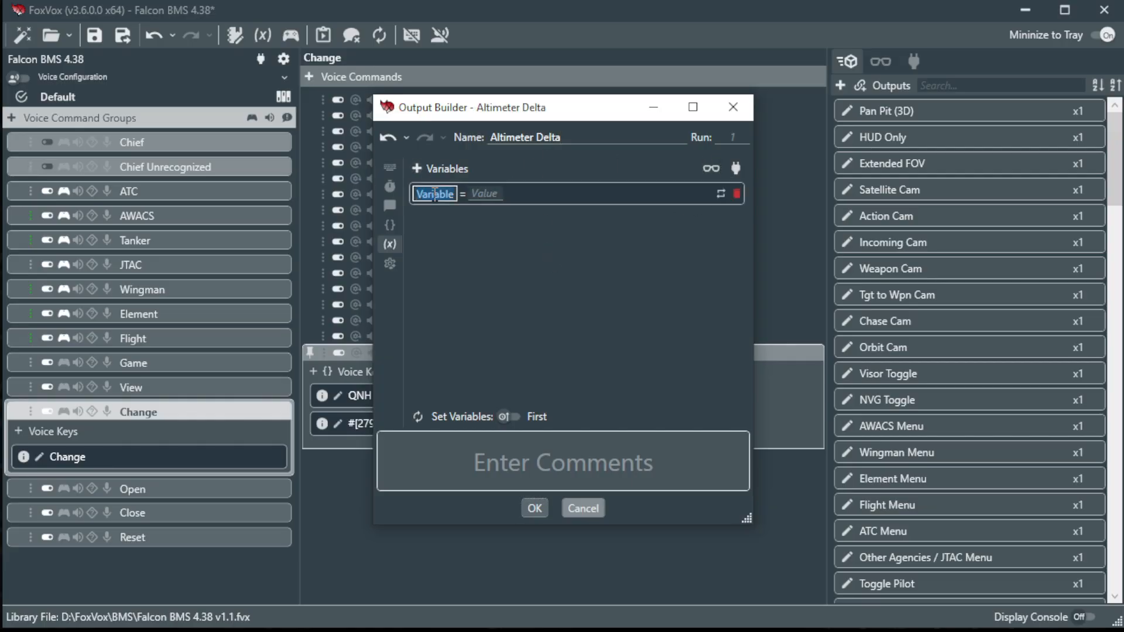
type("AltDelta")
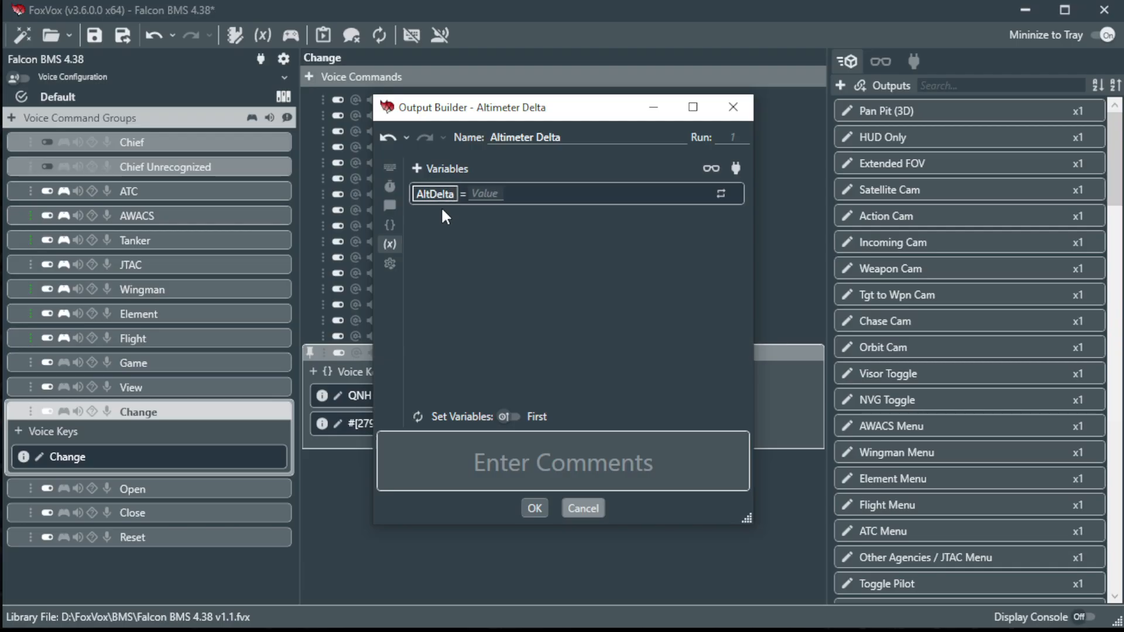
key("Return")
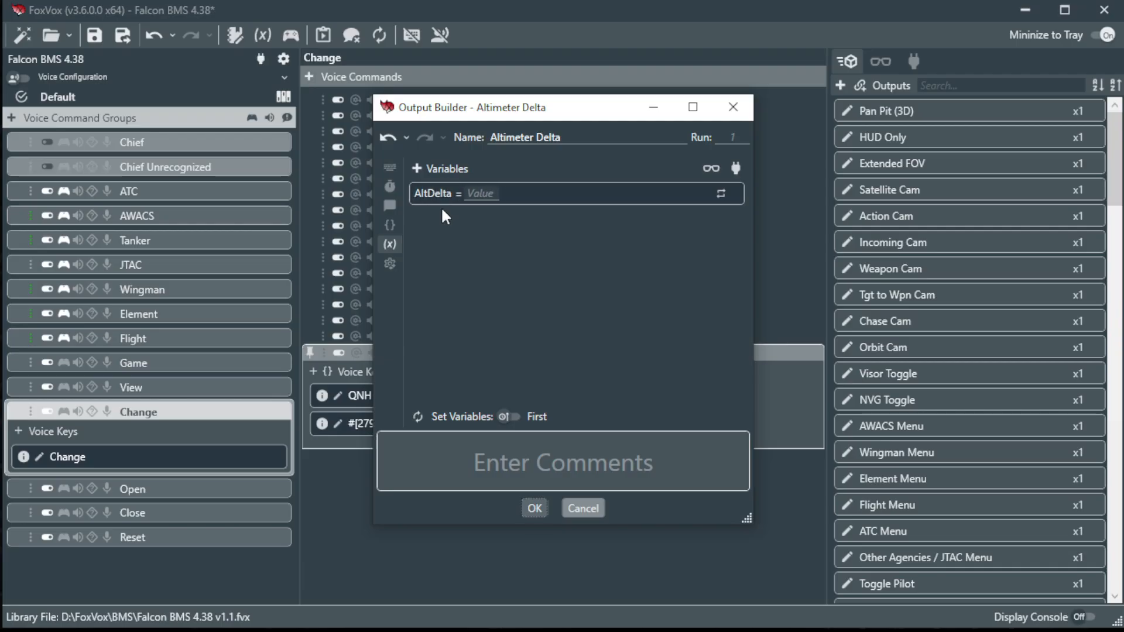
left_click(488, 187)
Enter =Sp_NumInt-AltCalReading as the AltDelta variable's value.
type("=Sp_Num")
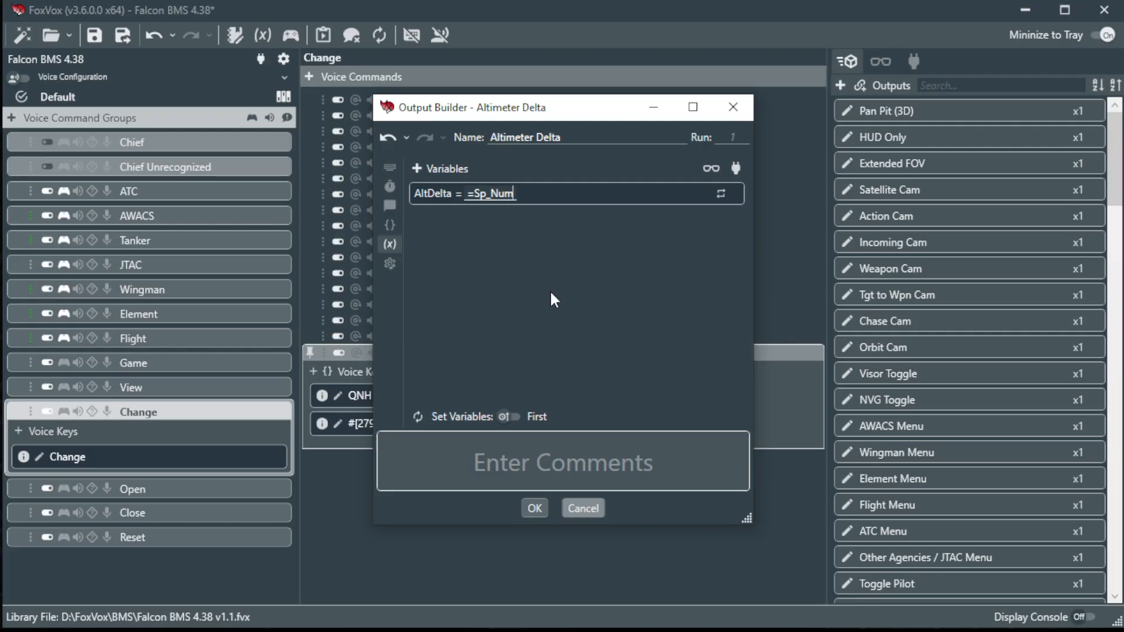
type("Int")
type("-")
type("AltCalReading")
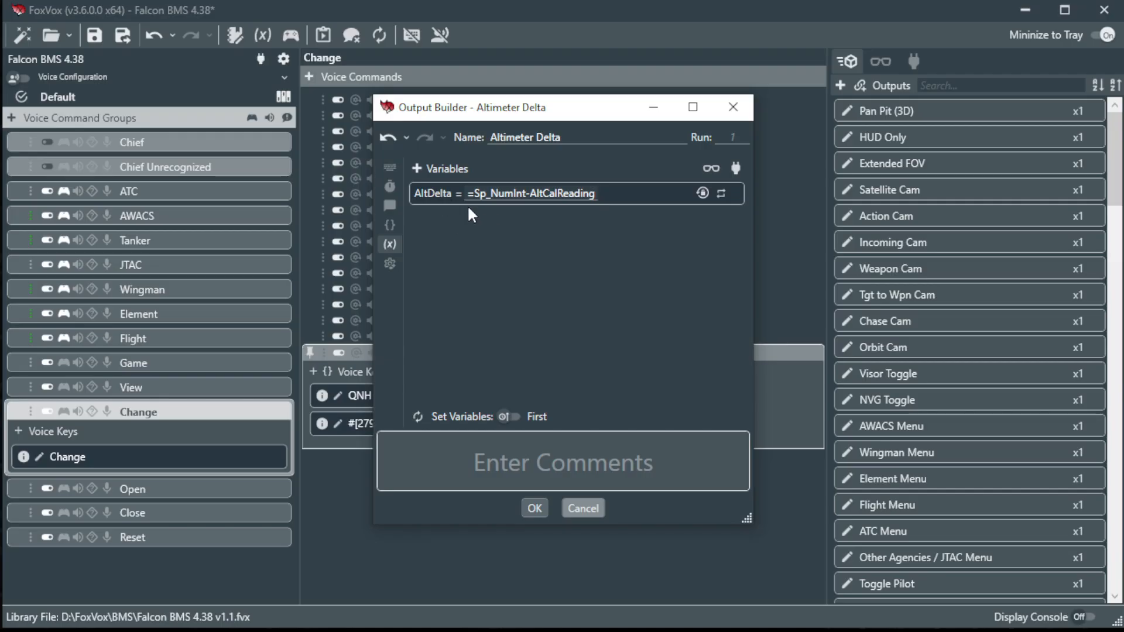
Save the Altimeter Delta output and start a second output named Altimeter Decrement.
left_click(535, 508)
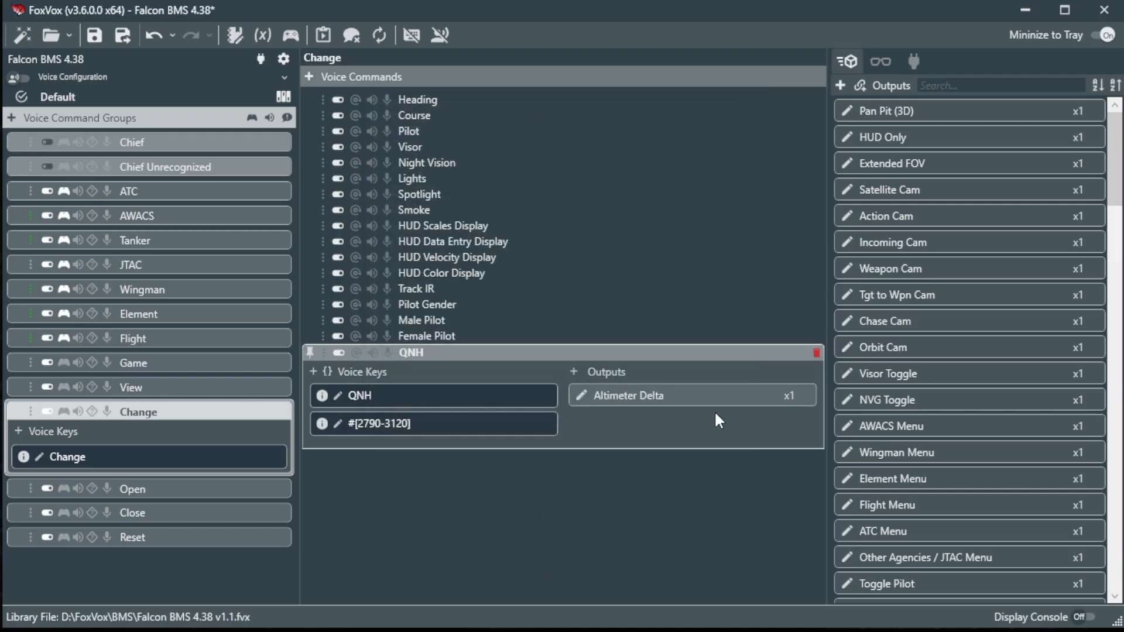
left_click(574, 372)
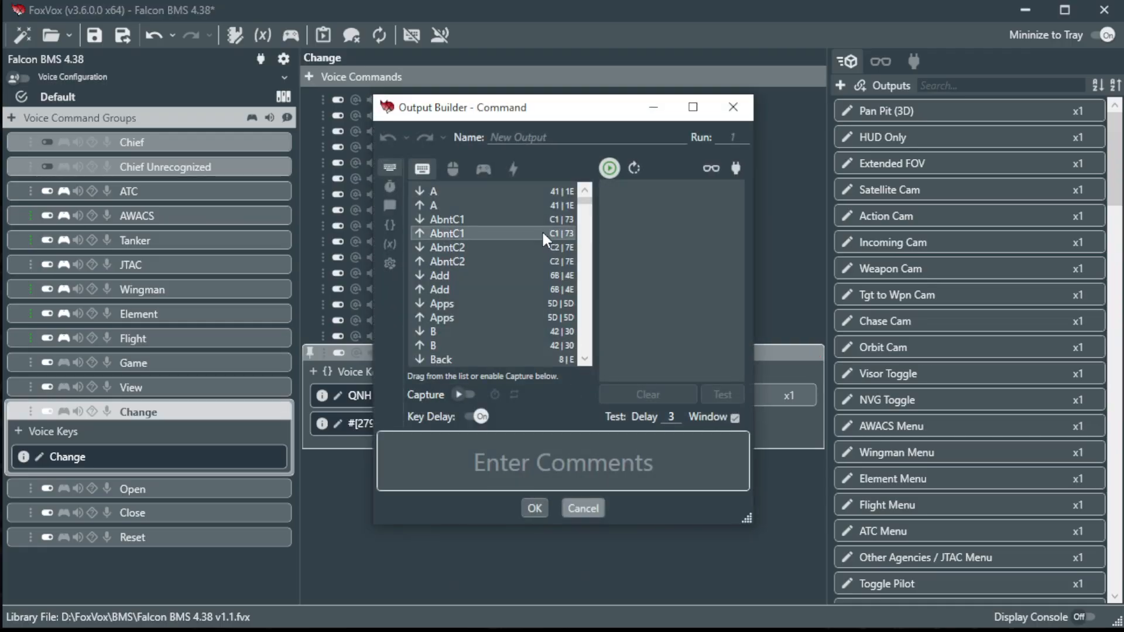
left_click(548, 139)
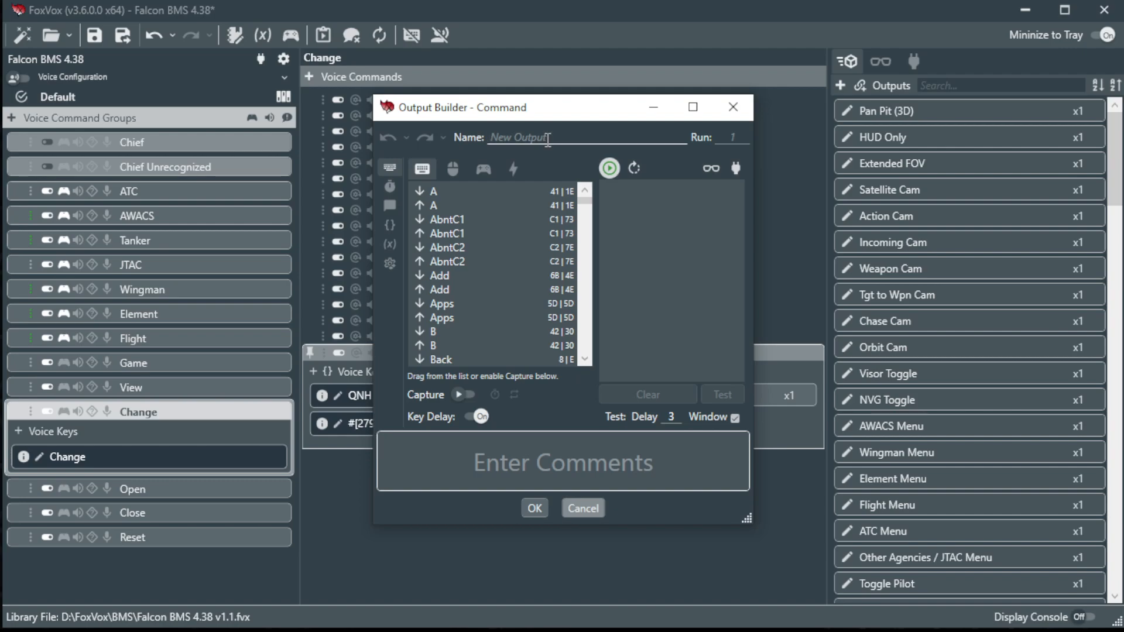
type("Altimeter Decrement")
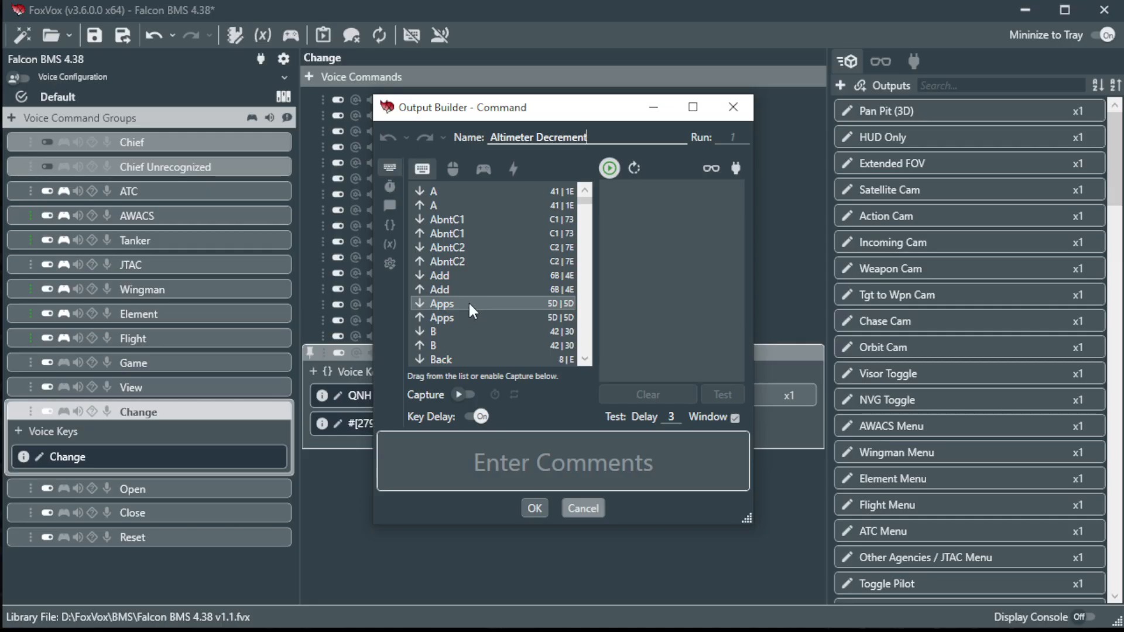
Capture RightAlt+RightShift+Oem1 as Altimeter Decrement's keystroke, discarding the wrong first capture.
left_click(469, 393)
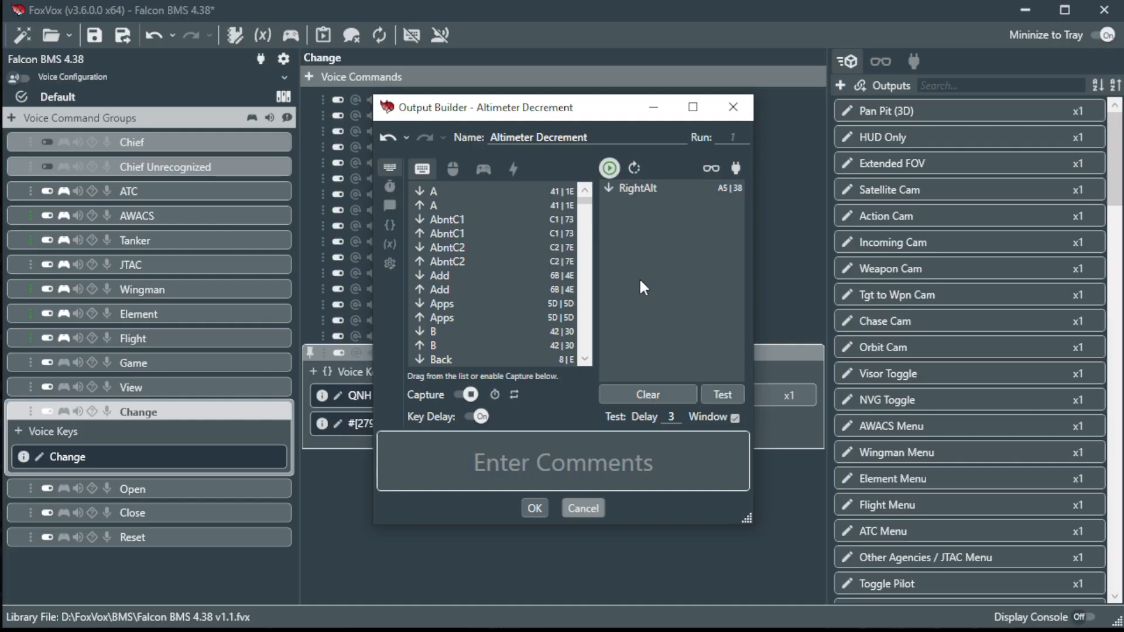
key("alt+shift+l")
key("alt+shift+semicolon")
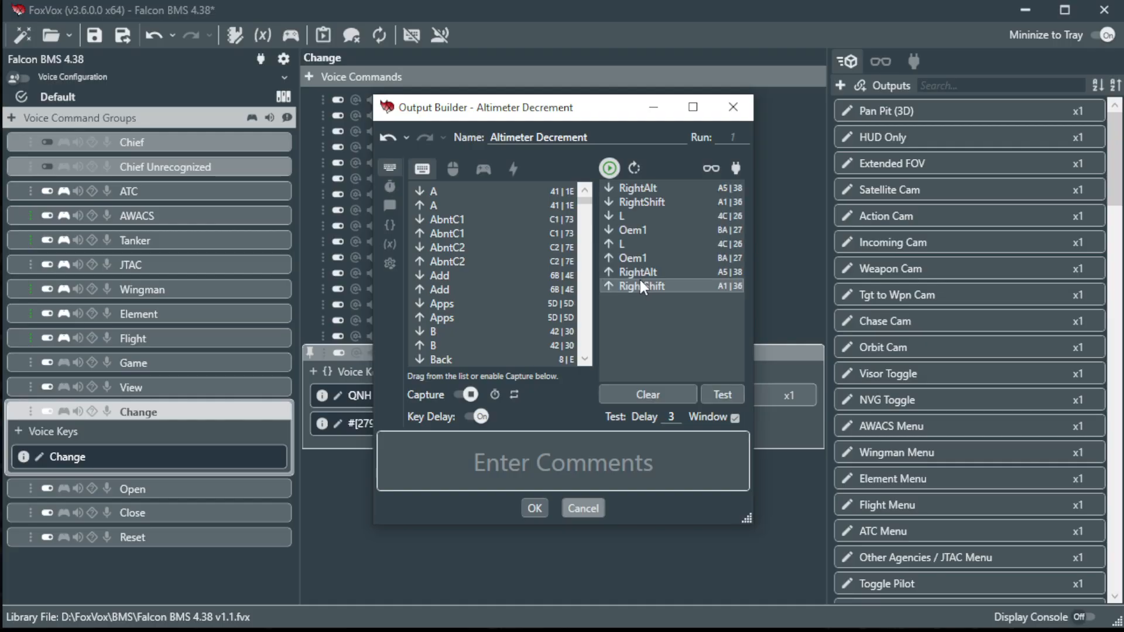
left_click(648, 392)
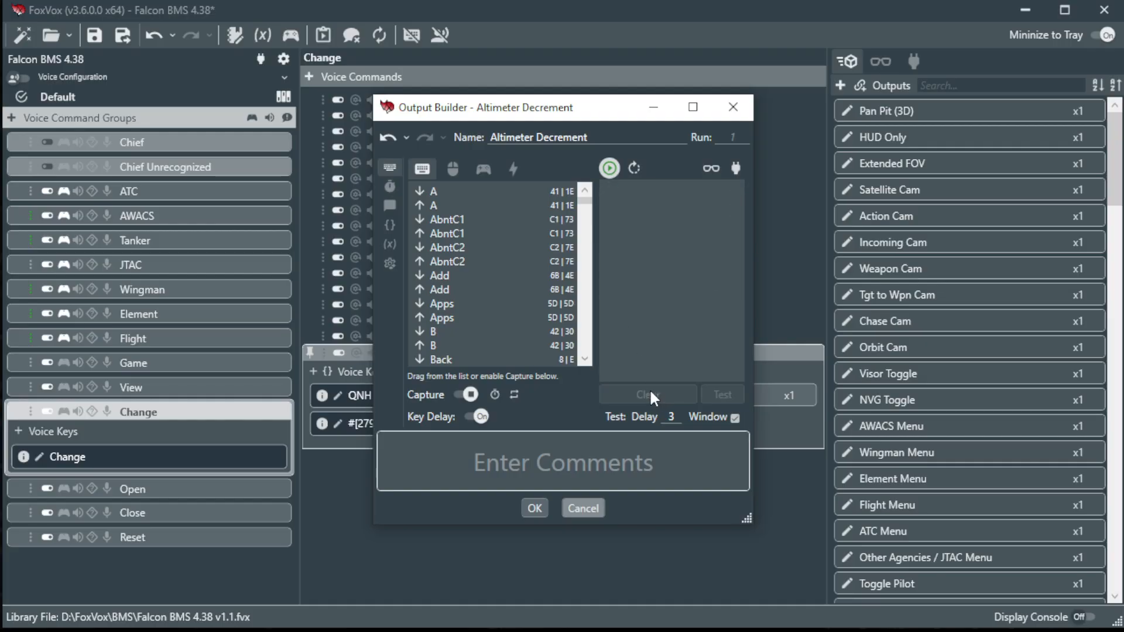
key("alt+shift+semicolon")
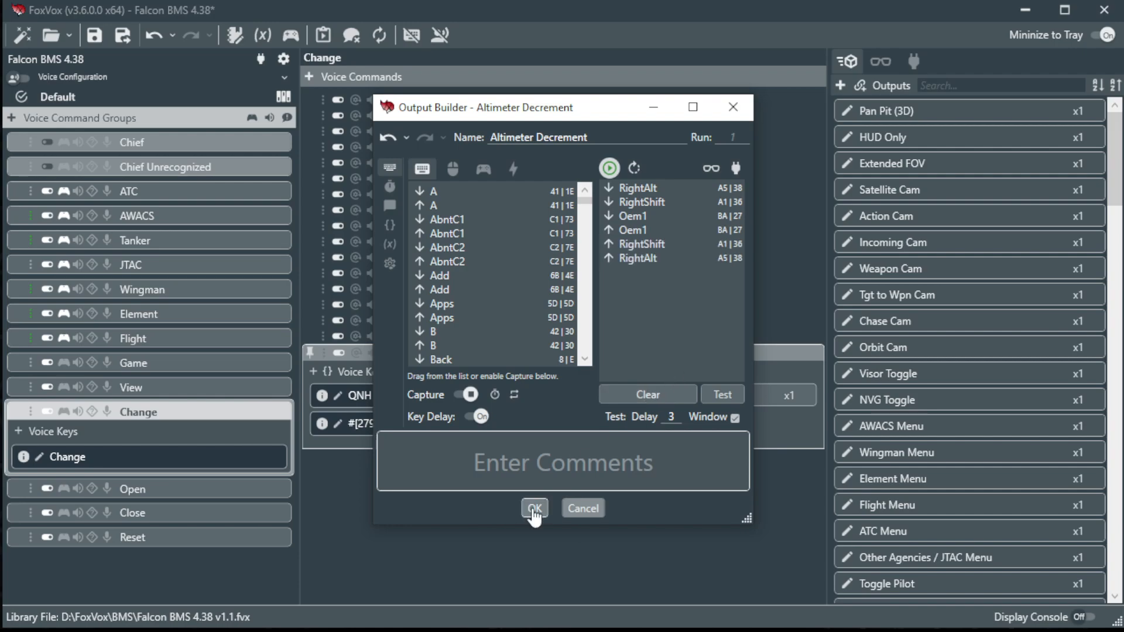
Add variable AltDeltaCount = =Abs(AltDelta) and set the Run count to AltDeltaCount.
left_click(390, 244)
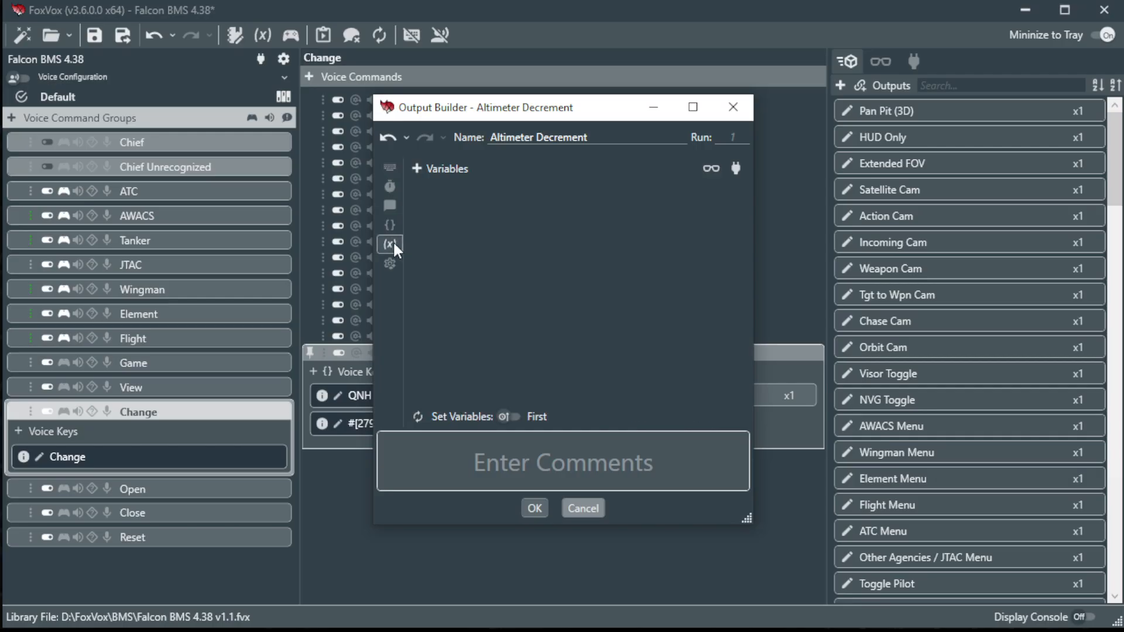
left_click(417, 169)
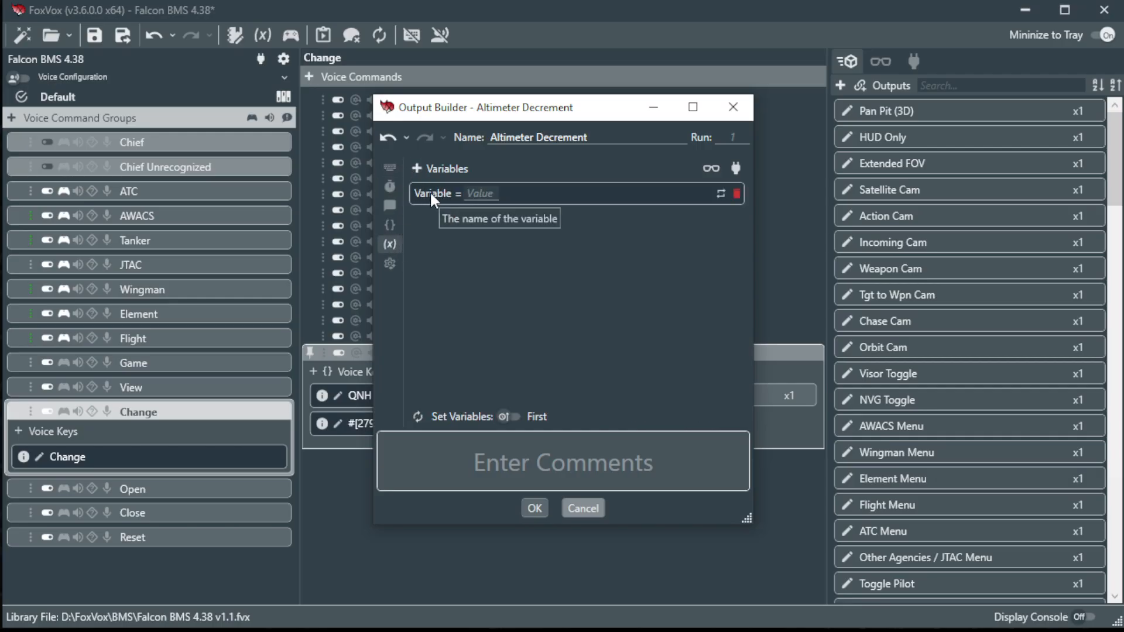
left_click(430, 191)
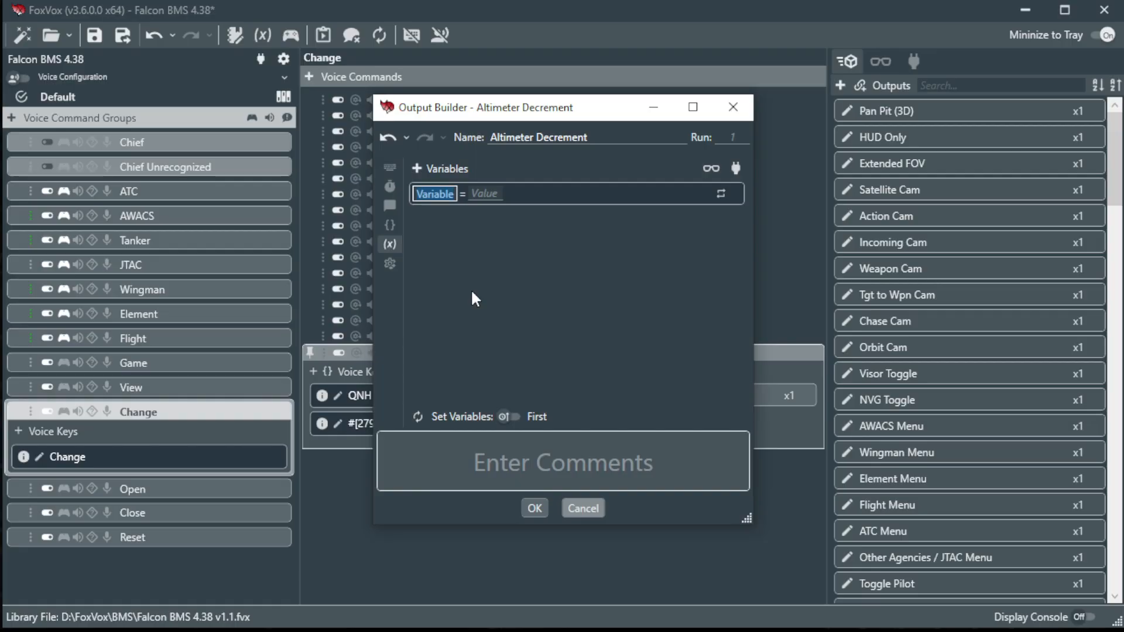
type("Alt")
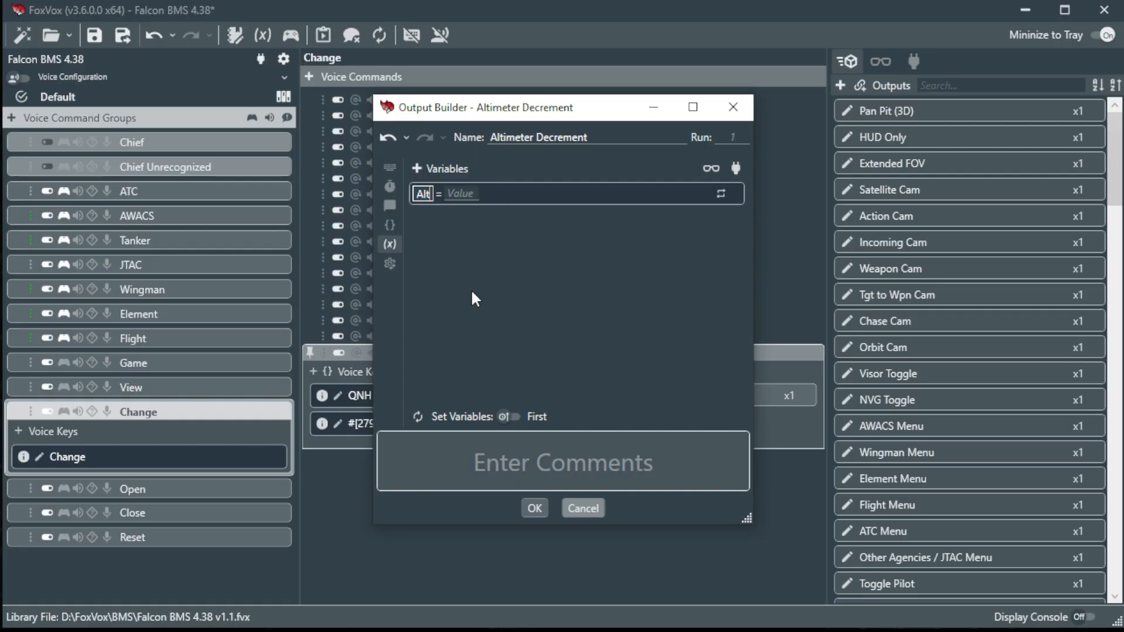
type("DeltaCount")
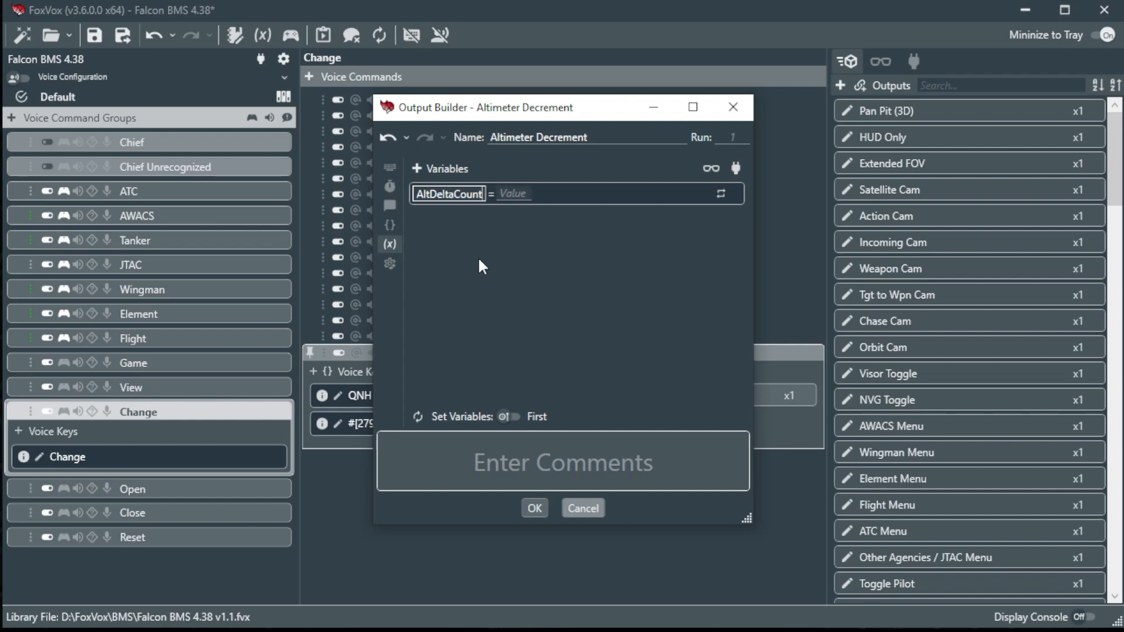
left_click(511, 198)
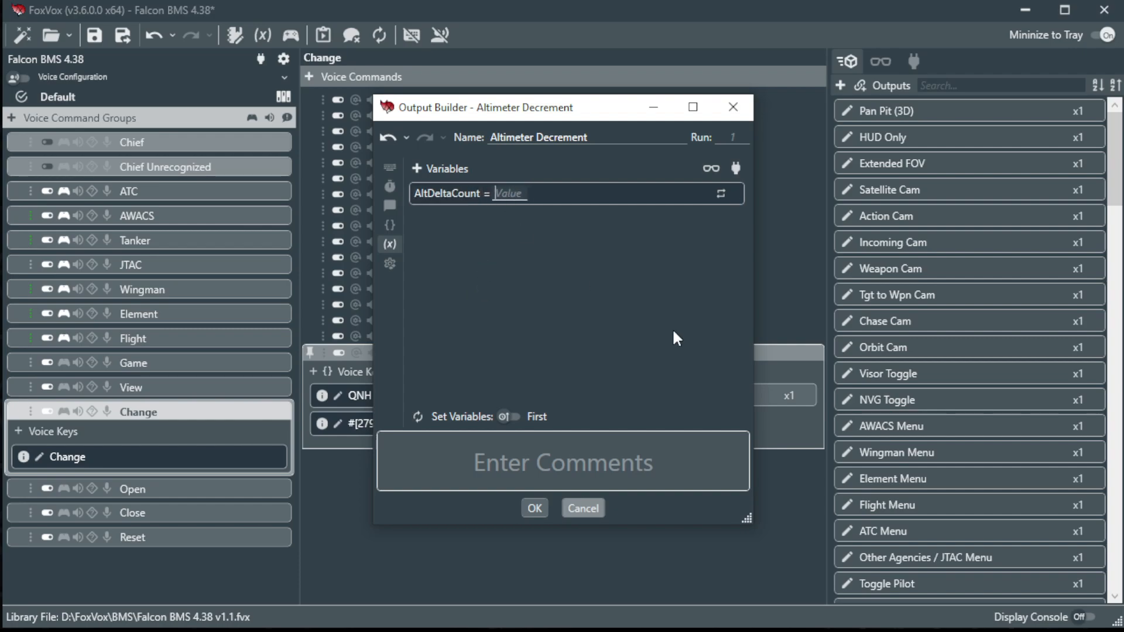
type("=Abs(AltDelt")
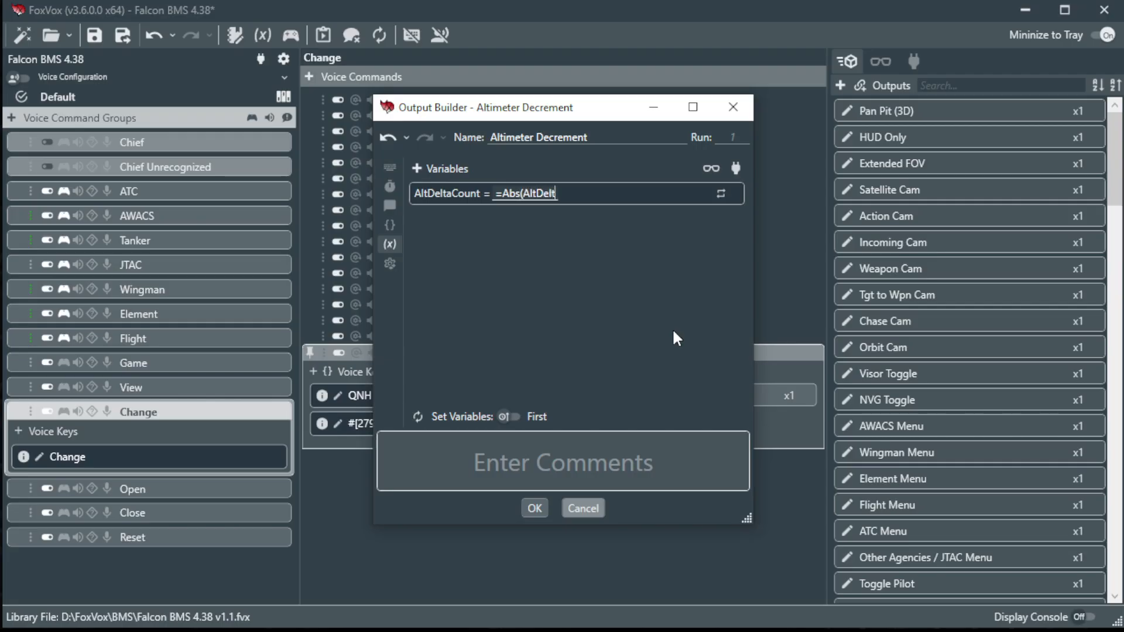
type("a)")
key("Return")
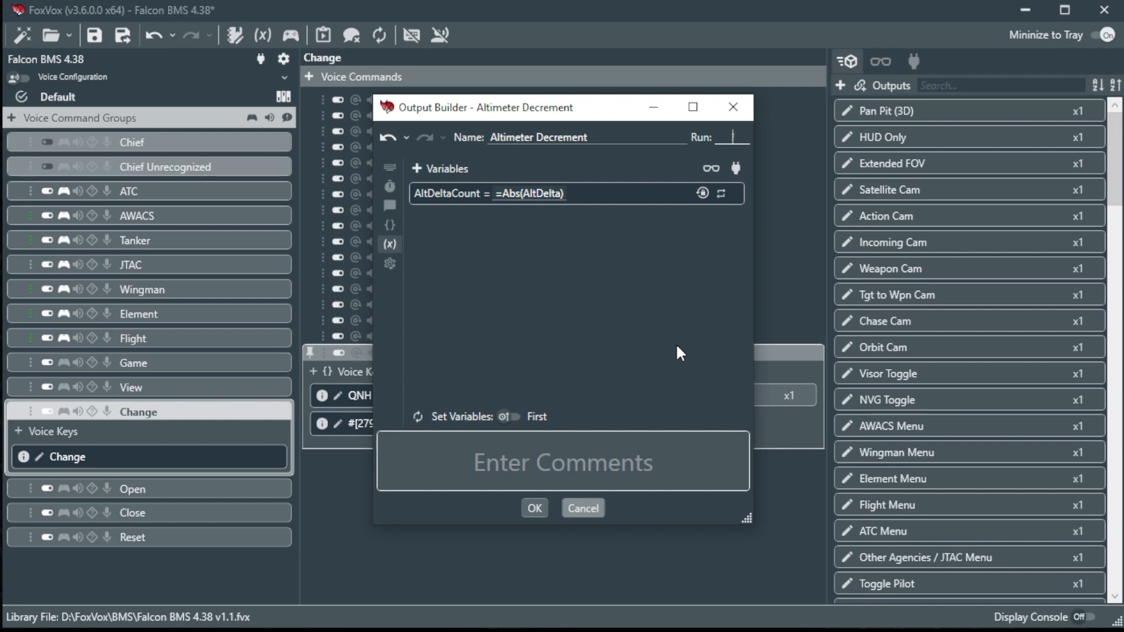
type("AltDeltaCount")
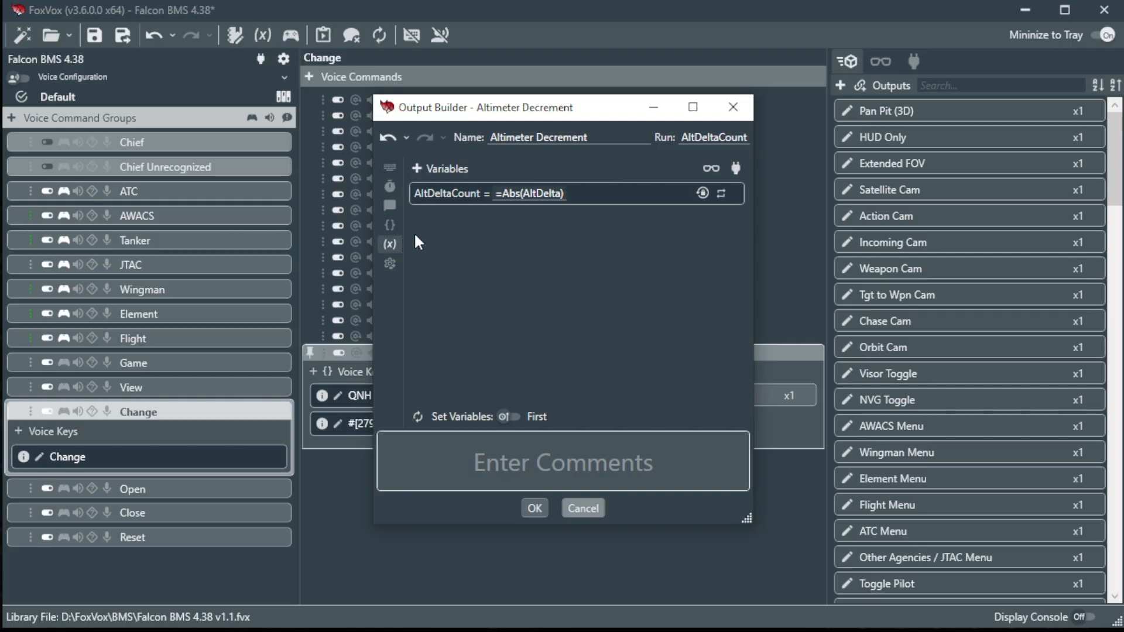
Add the condition AltDelta < 0 to Altimeter Decrement and save the output.
left_click(391, 226)
left_click(425, 175)
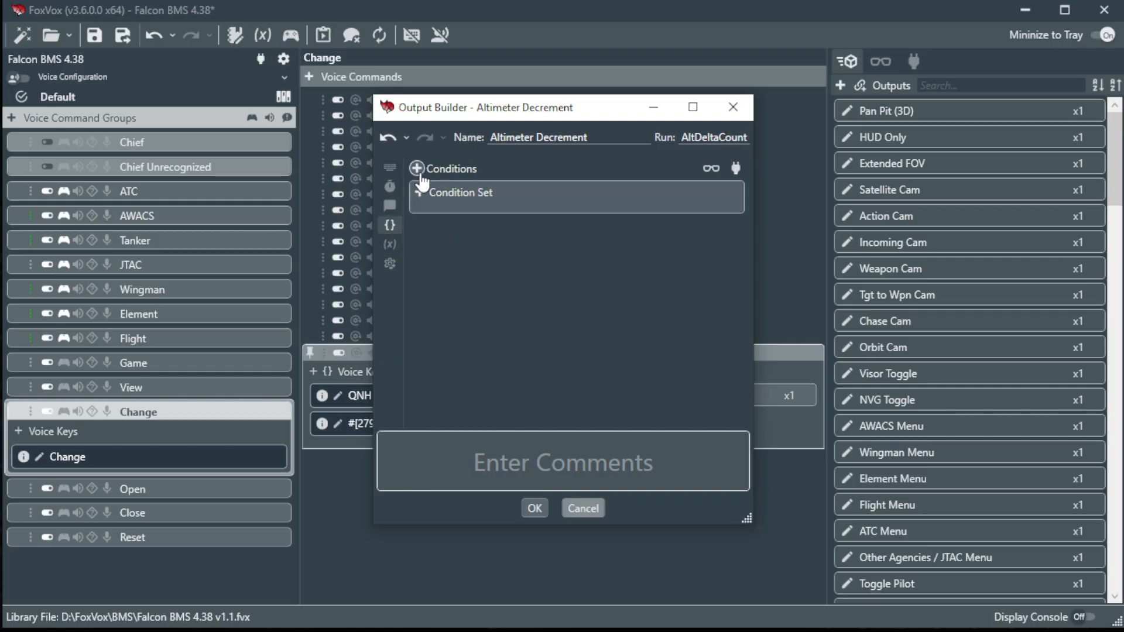
left_click(420, 194)
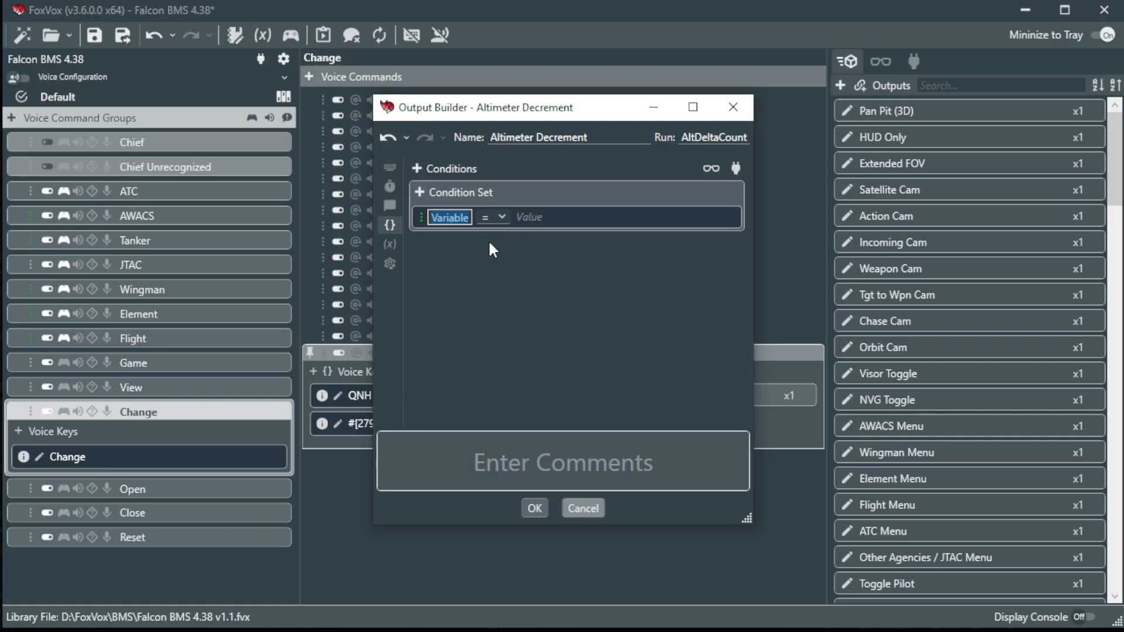
type("AltDel")
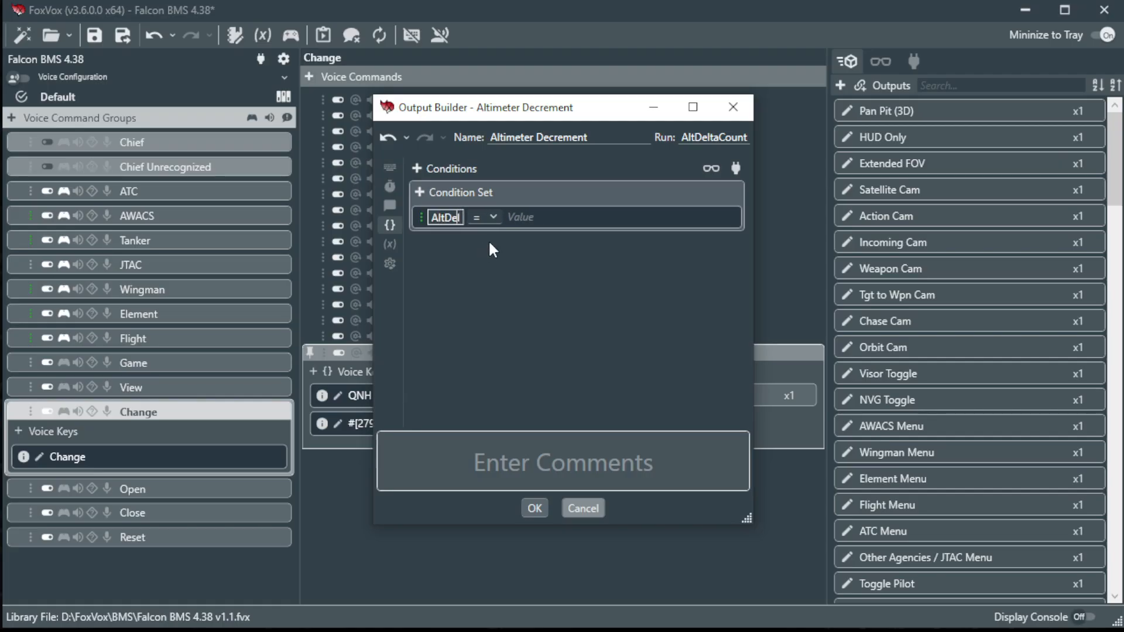
type("ta")
left_click(502, 216)
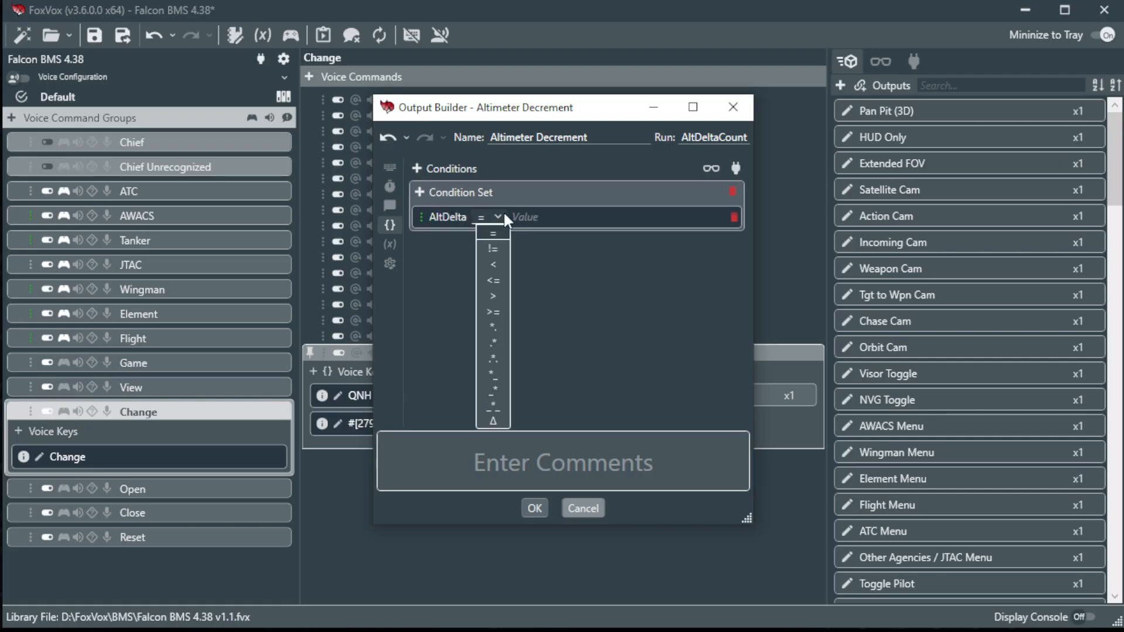
left_click(491, 266)
type("0")
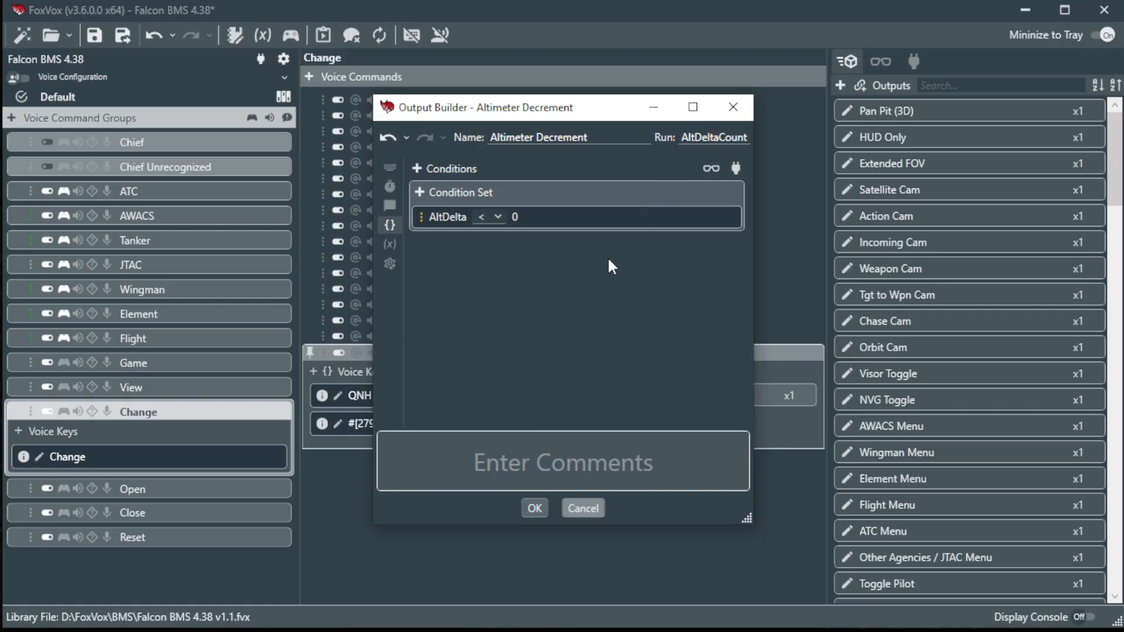
left_click(534, 508)
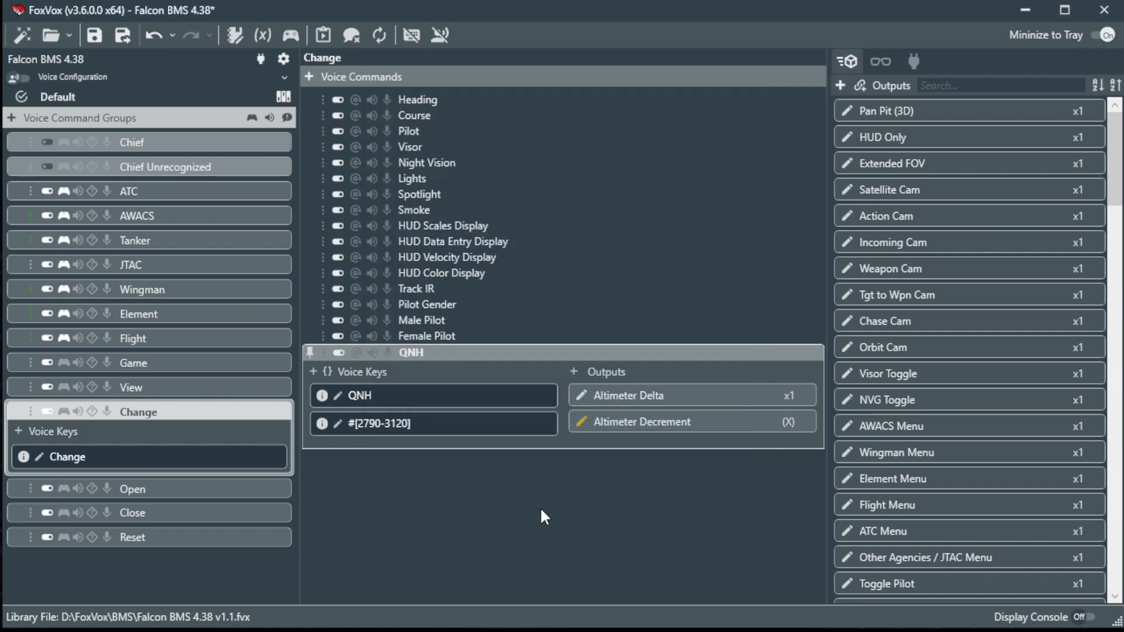
Add an output named Altimeter Increment that sends RightAlt+RightShift+OemQuotes.
left_click(574, 373)
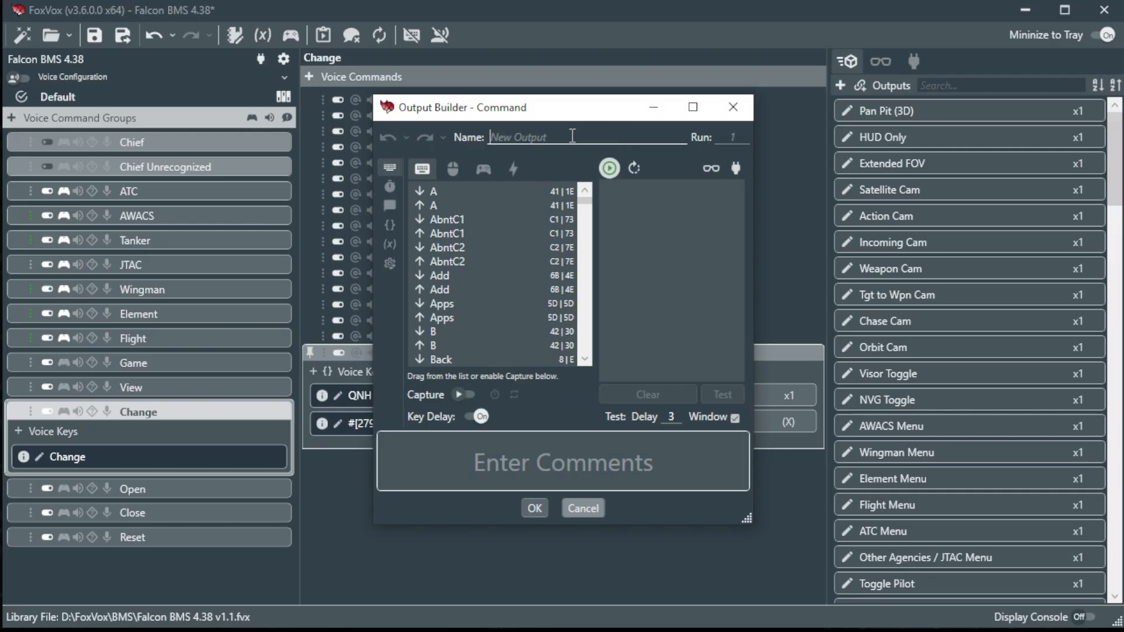
type("Altimeter Increemn")
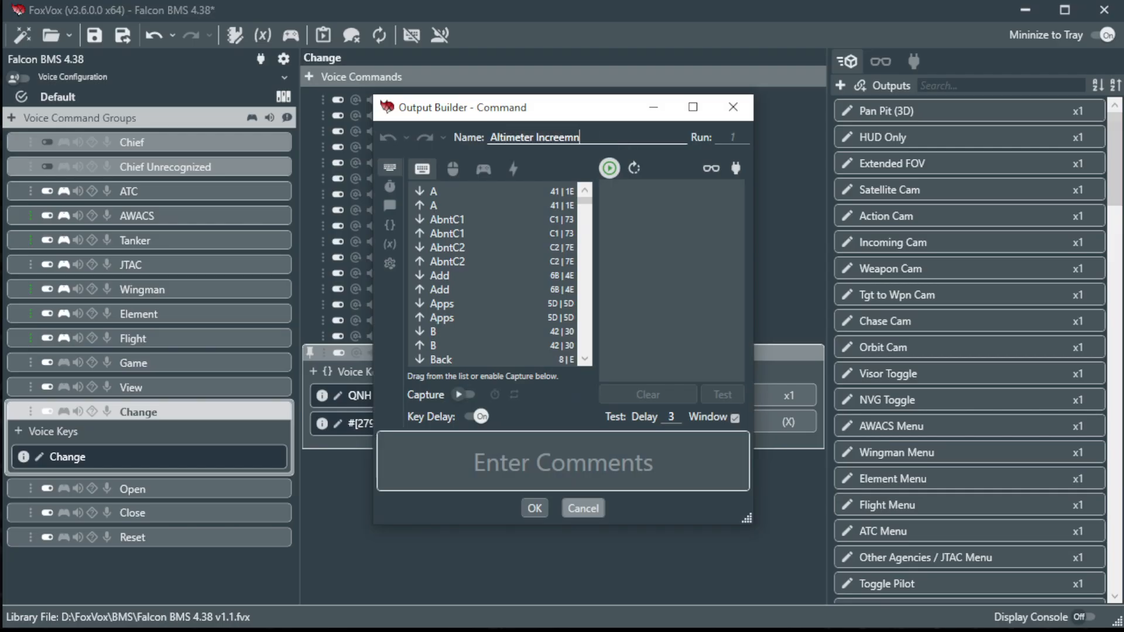
key("BackSpace")
key("BackSpace")
key("BackSpace")
type("ment")
left_click(461, 396)
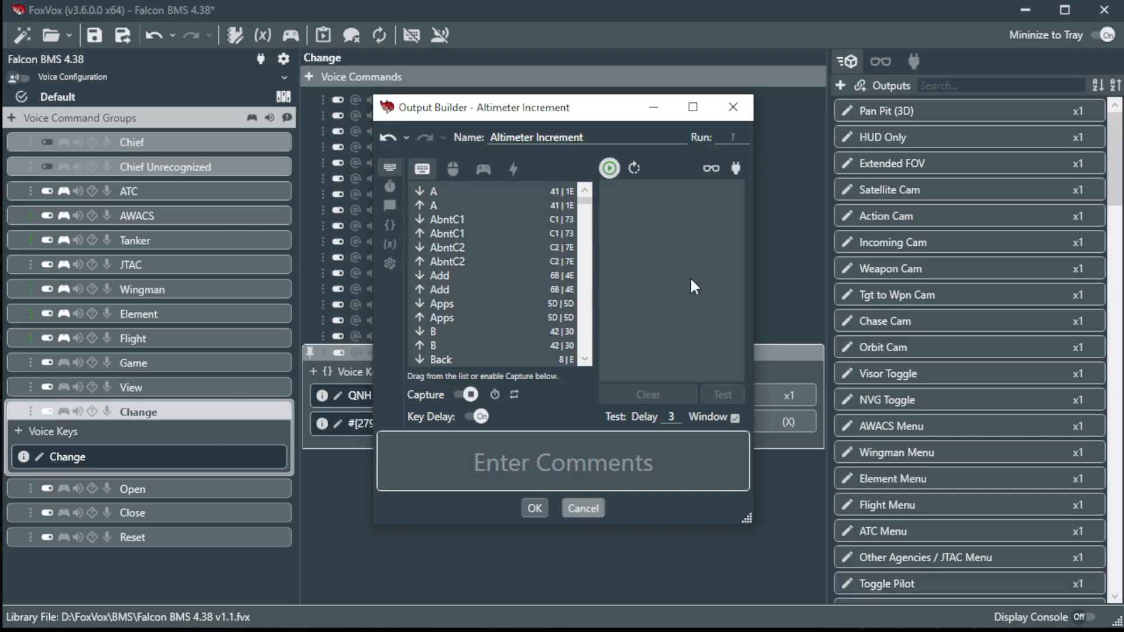
key("alt+shift+apostrophe")
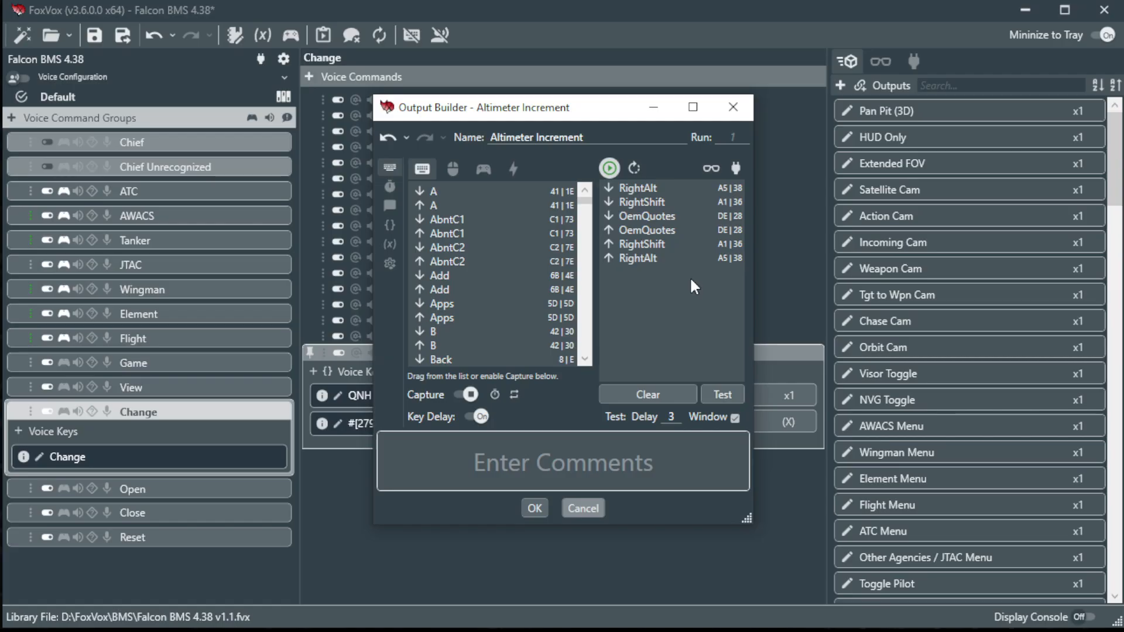
Give Altimeter Increment the run condition AltDelta > 0.
left_click(391, 225)
left_click(428, 205)
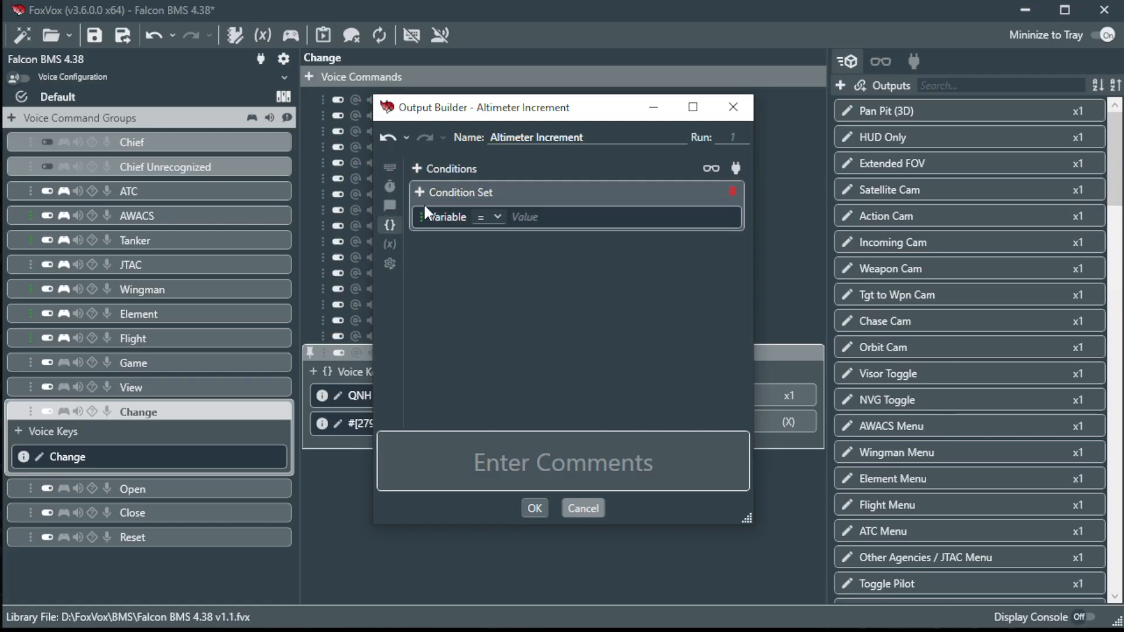
type("AltDelta")
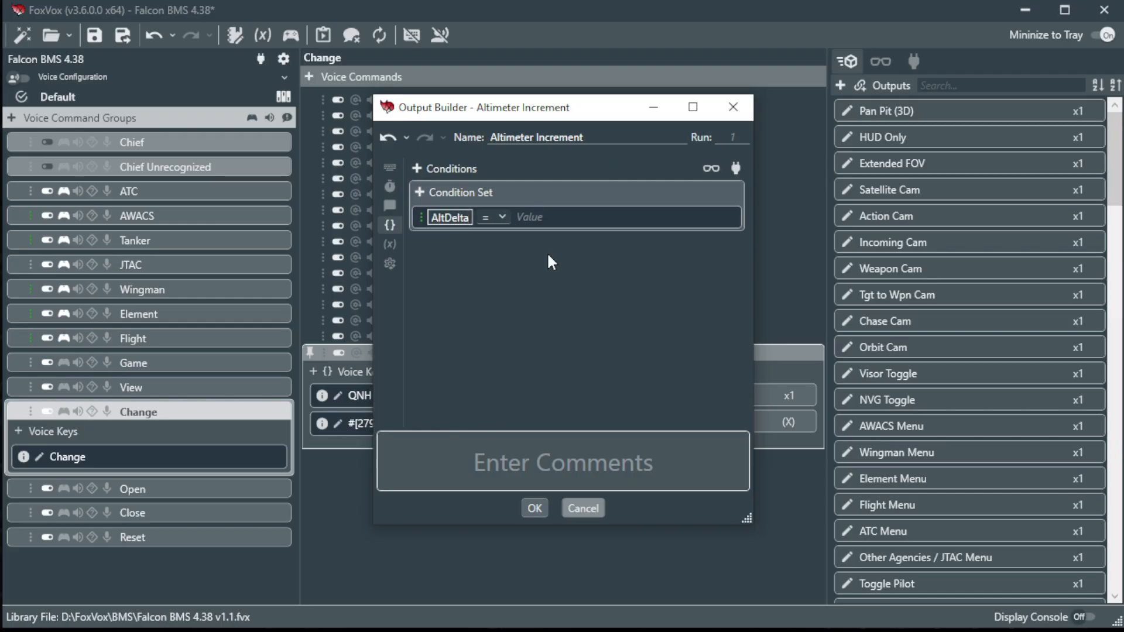
left_click(500, 217)
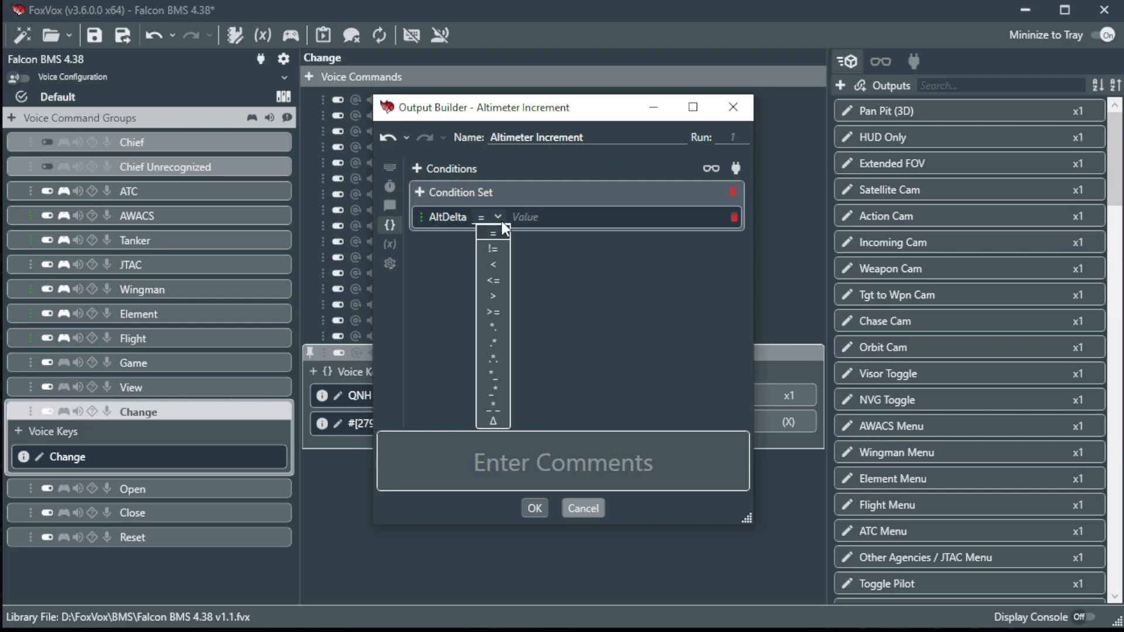
left_click(492, 297)
left_click(534, 217)
type("0")
key("Return")
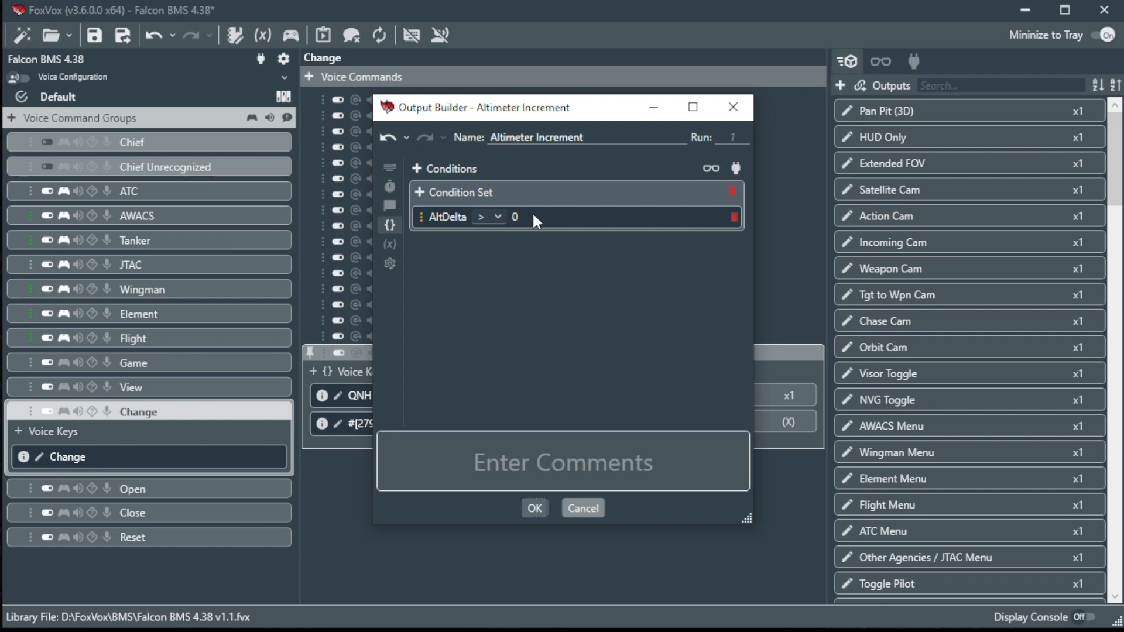
Set Altimeter Increment to repeat AltDelta times and save it.
left_click(730, 138)
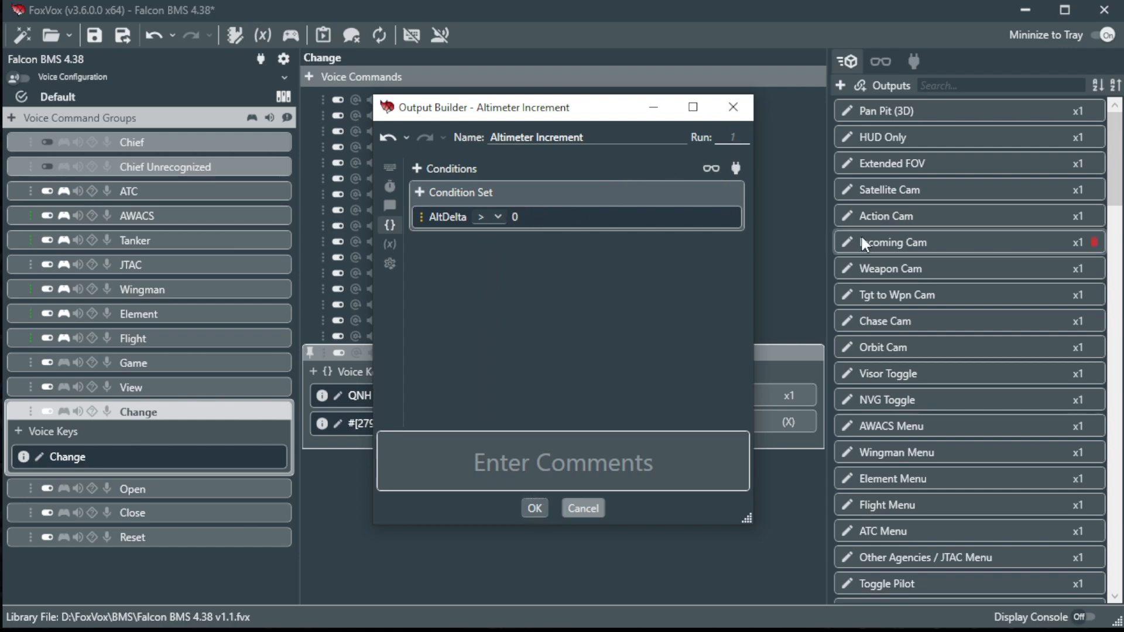
type("AltDelta")
key("Return")
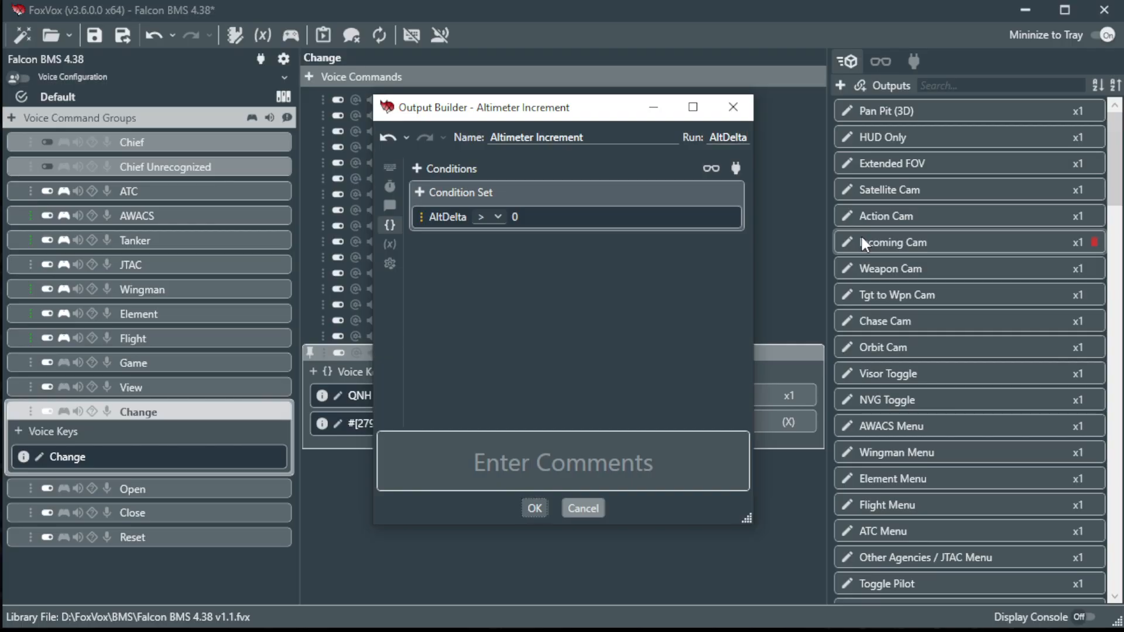
left_click(535, 508)
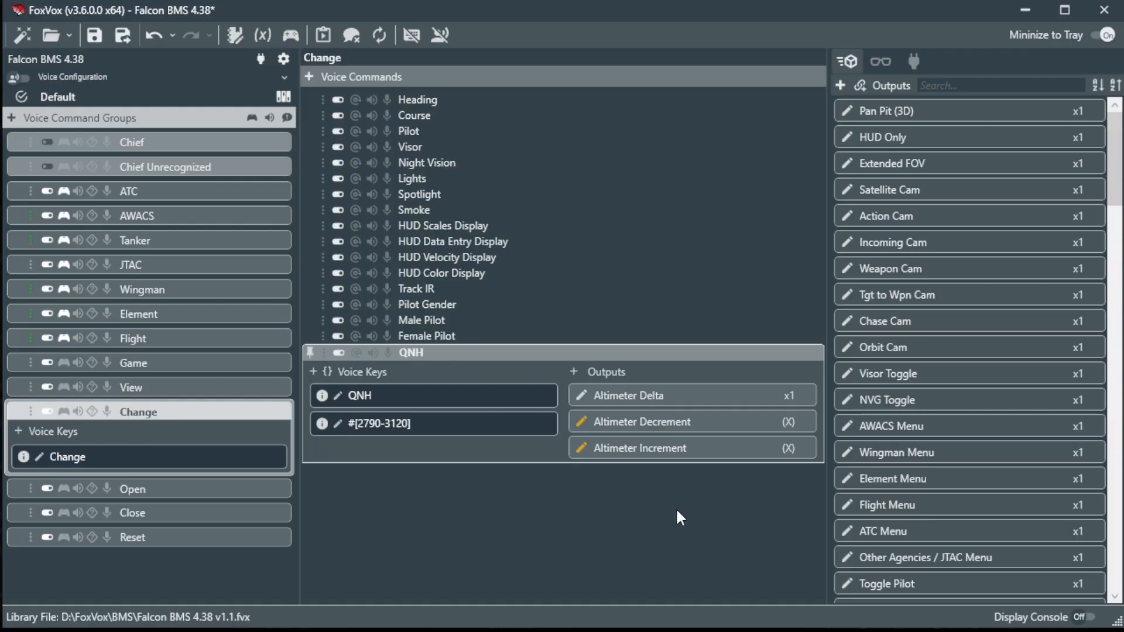
Drag the QNH command up to just below Course, above Pilot.
left_click_drag(465, 366, 485, 128)
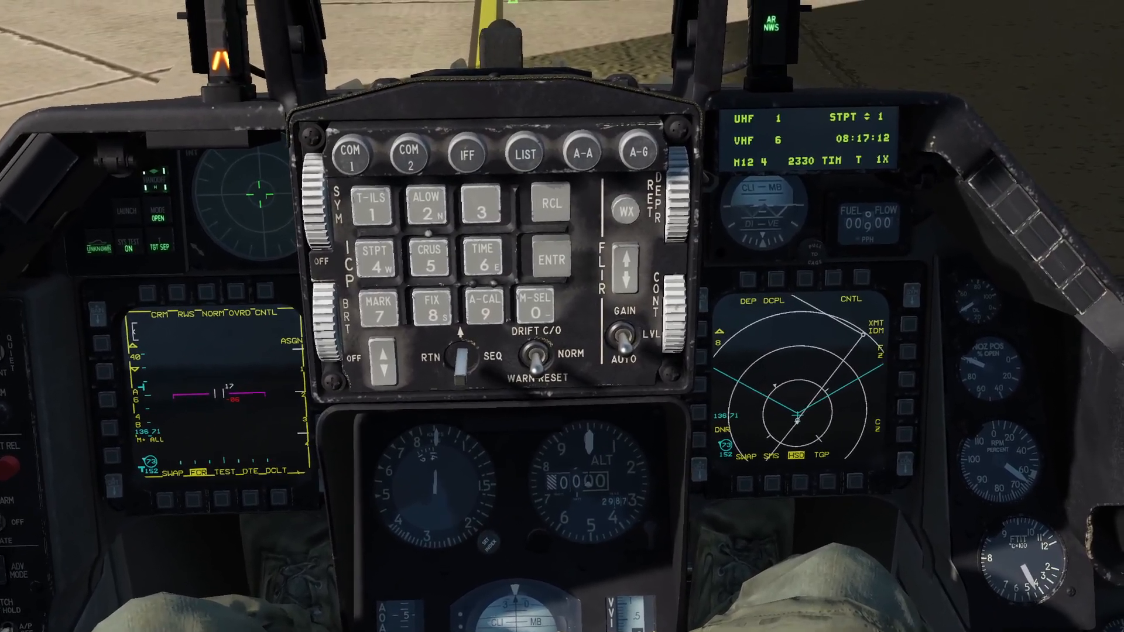
Watch the altimeter's baro window change from 2987 to 3002 after the spoken QNH command.
scroll(546, 547, "up", 10)
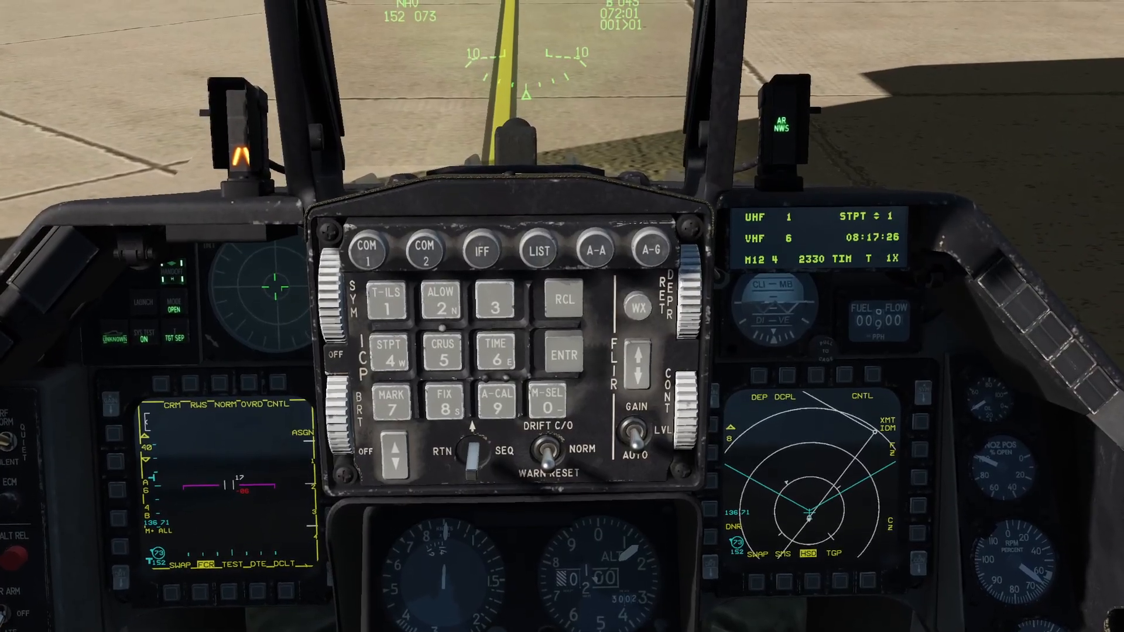
scroll(545, 625, "down", 18)
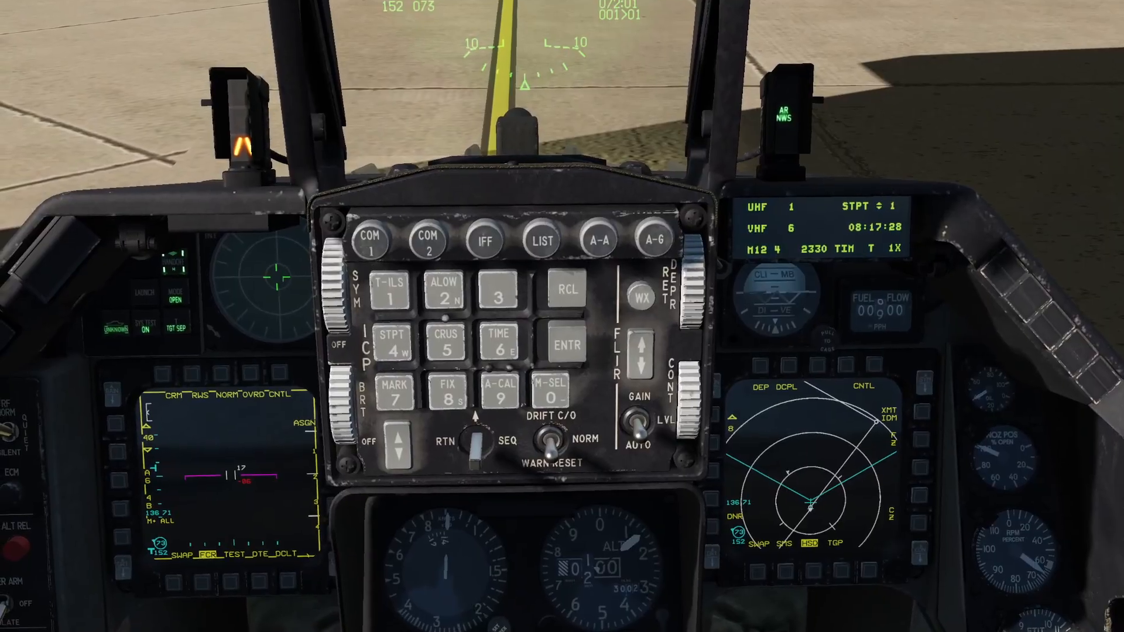